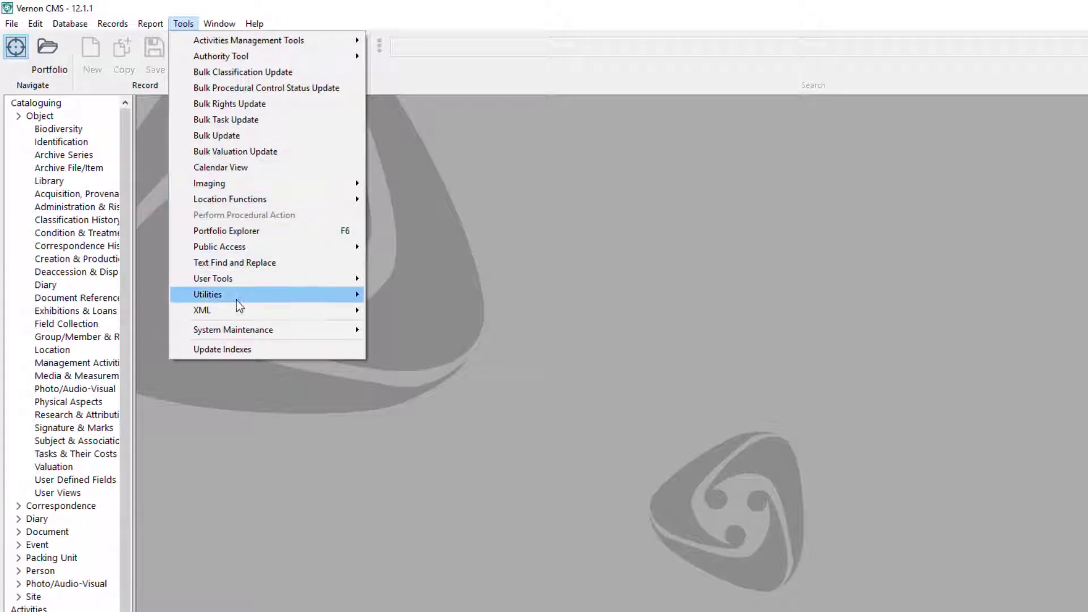
# - Bring up the Tools > XML > XML Import submenu showing Import and Configuration
pyautogui.moveTo(239, 311)
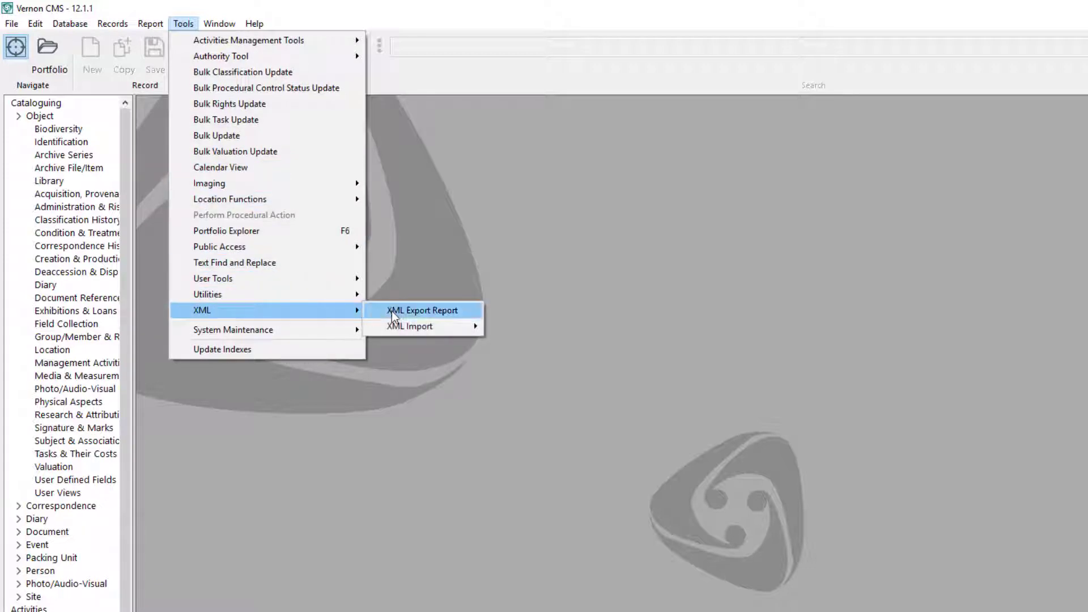
pyautogui.moveTo(417, 325)
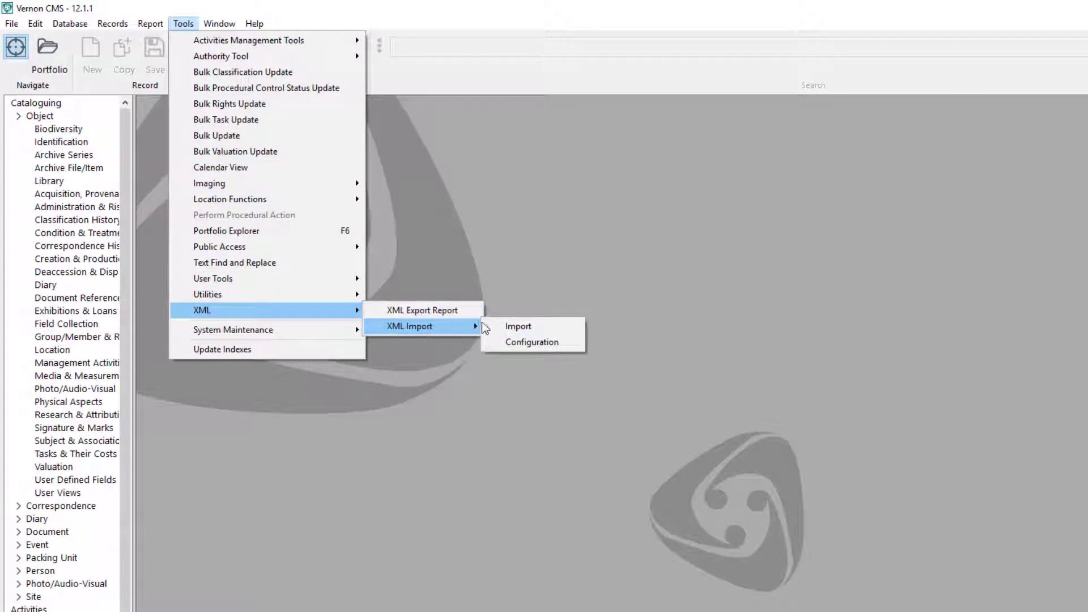
# - Create a configuration named 'Valuation 2020' targeting the Object datafile
pyautogui.click(536, 344)
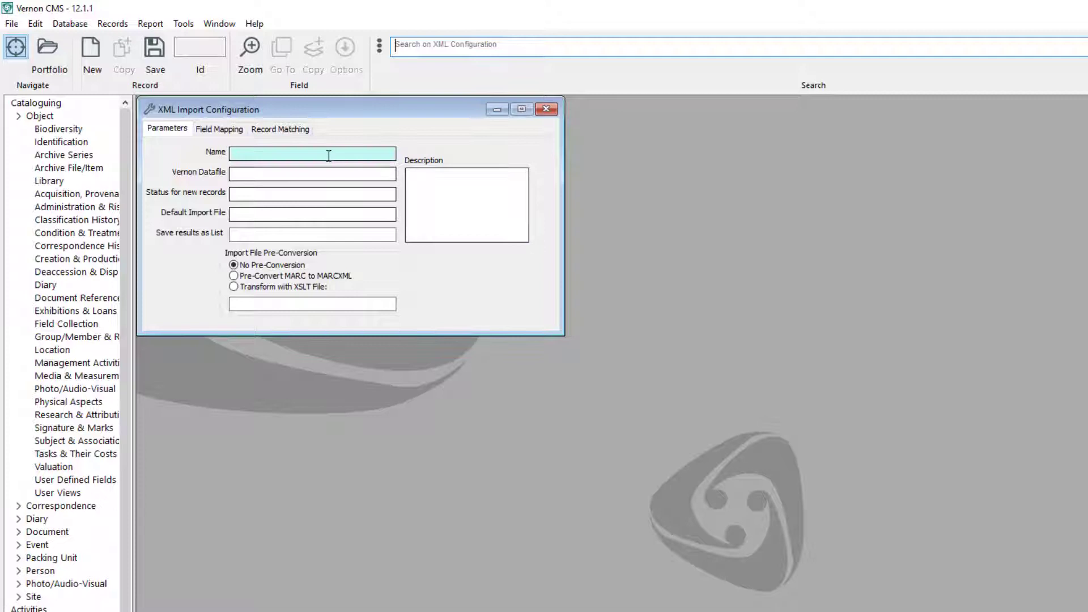
pyautogui.write('Valuation 2020')
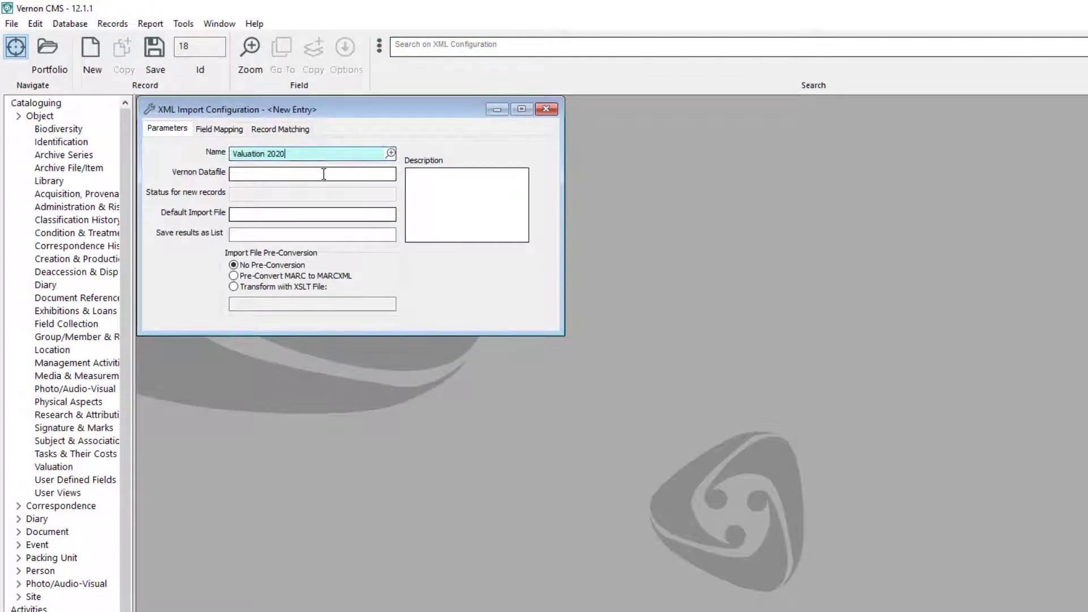
pyautogui.click(324, 174)
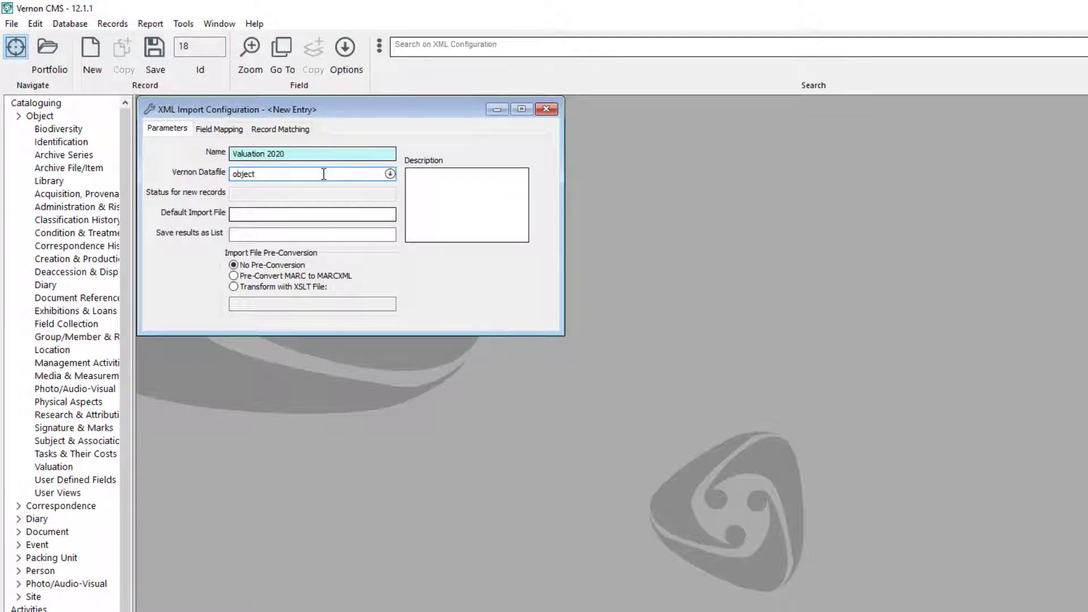
pyautogui.press('Tab')
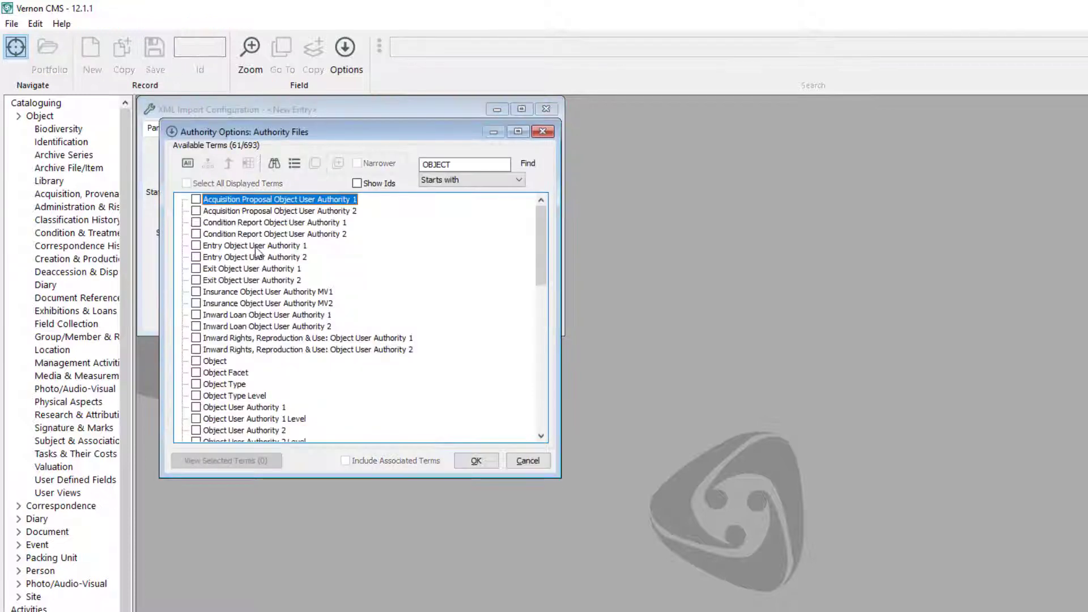
pyautogui.click(195, 361)
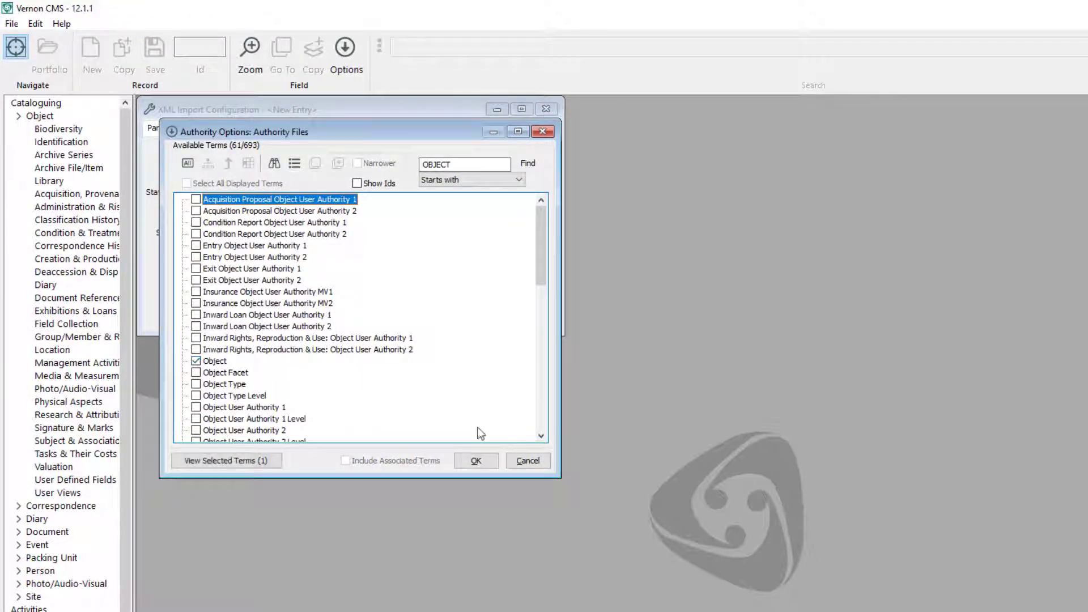
pyautogui.click(475, 461)
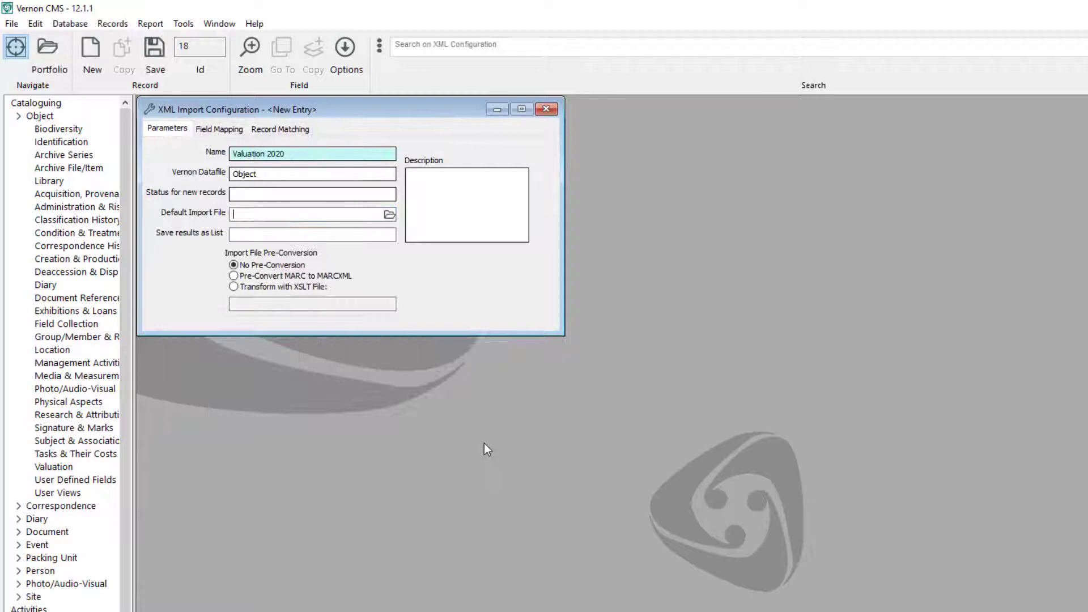
# - Set the status for new records to Accessioned
pyautogui.click(363, 196)
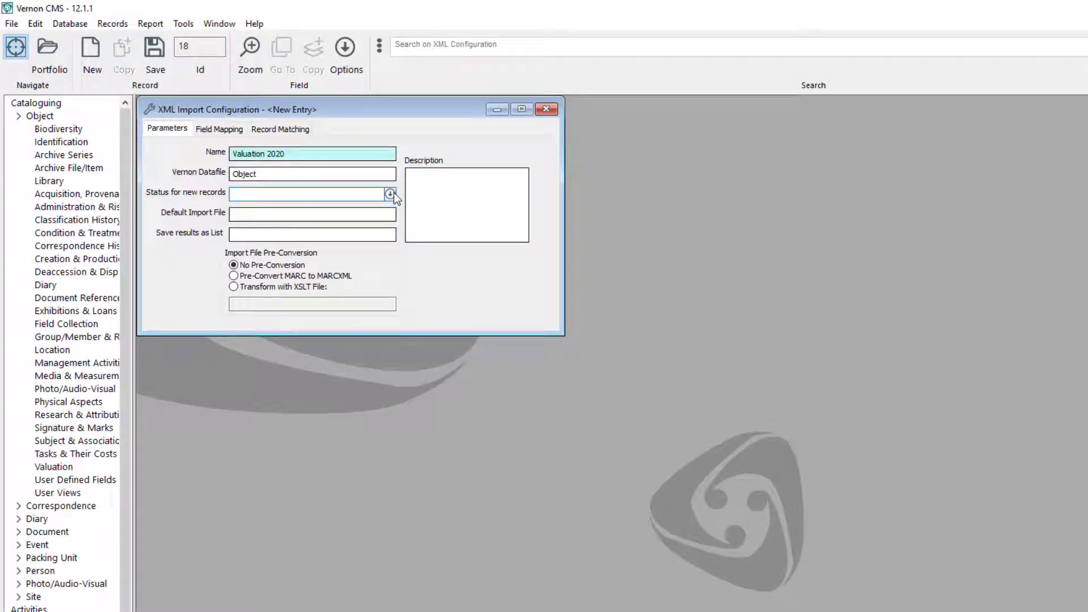
pyautogui.click(391, 193)
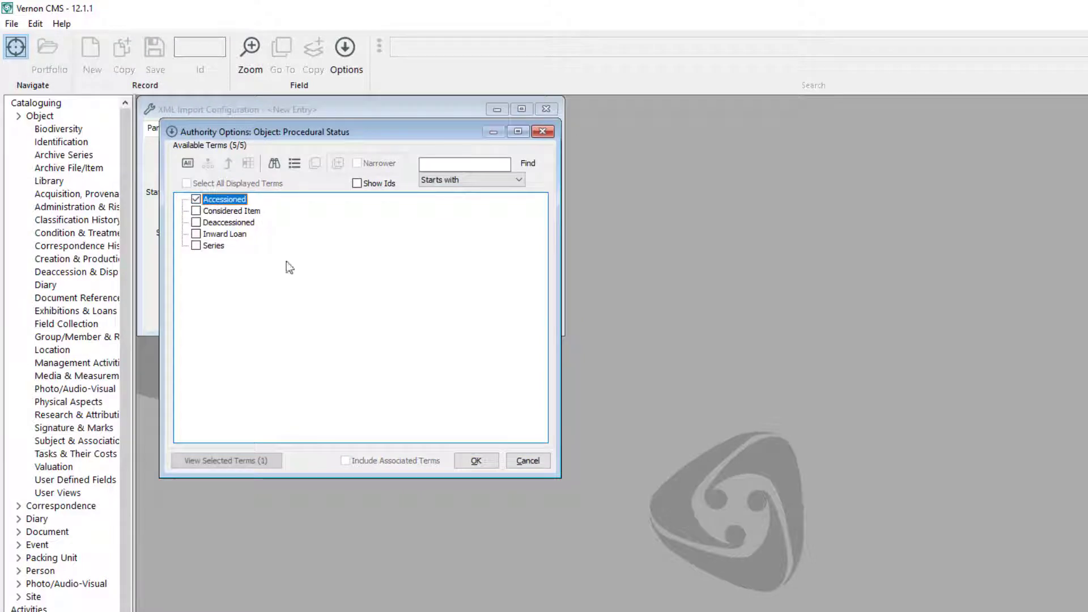
pyautogui.click(476, 461)
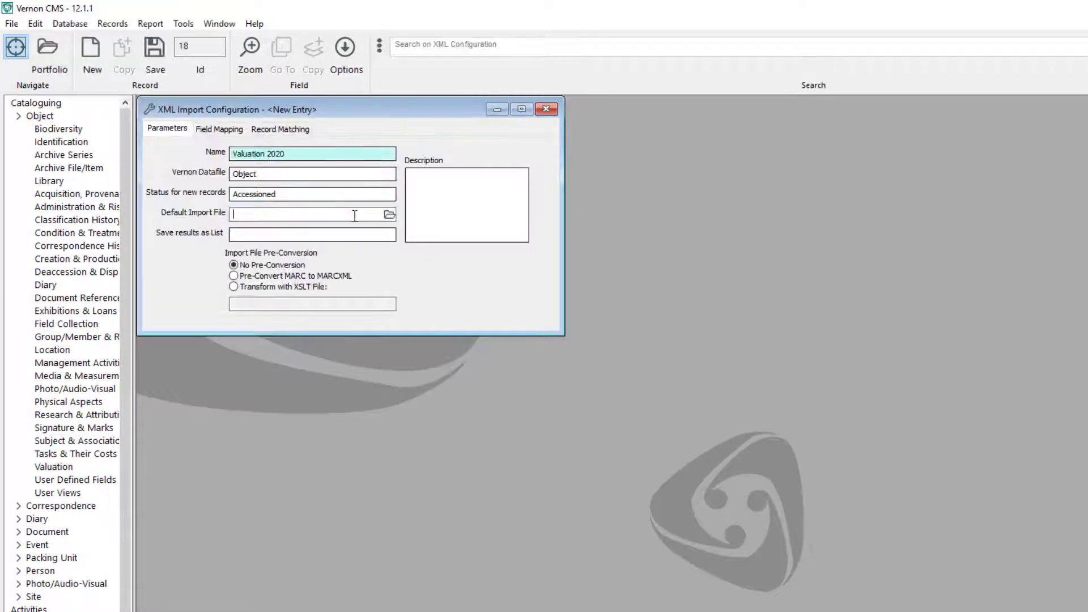
# - Choose valuation.xml in C:\temp as the default import file
pyautogui.click(390, 214)
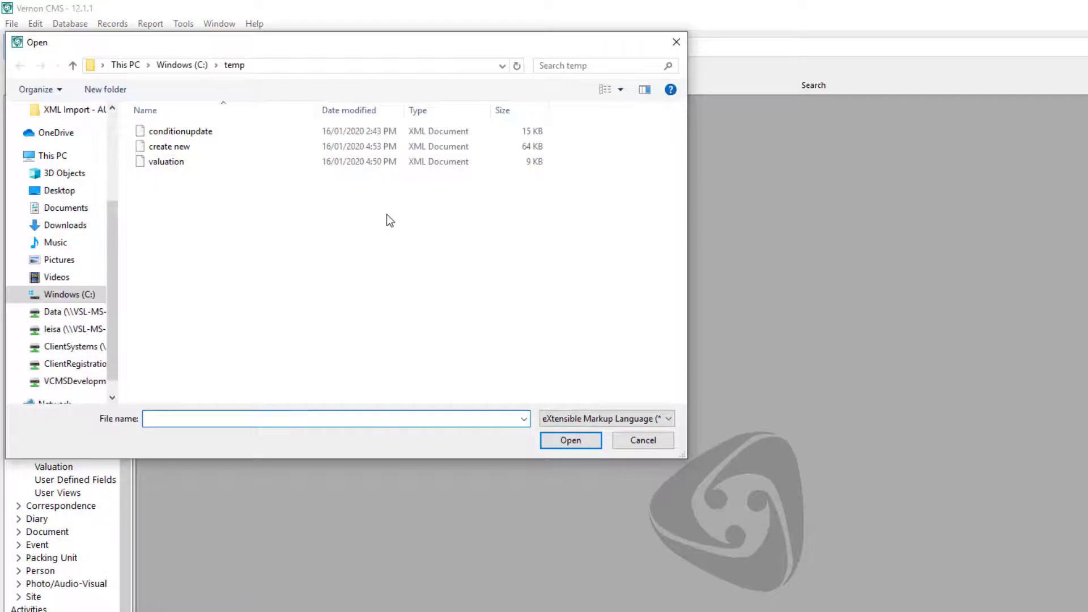
pyautogui.click(247, 165)
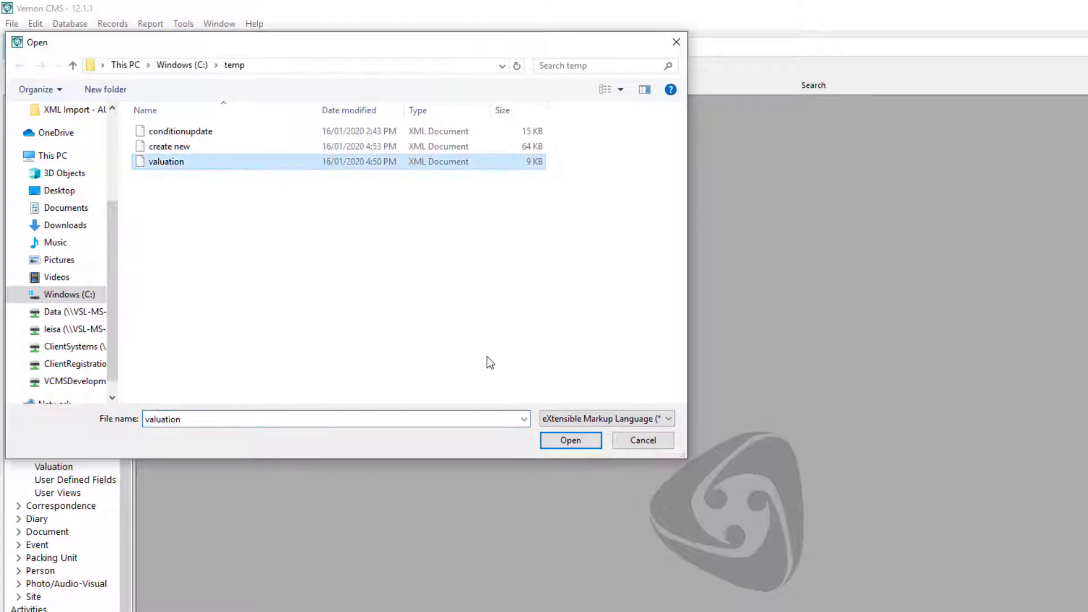
pyautogui.click(570, 441)
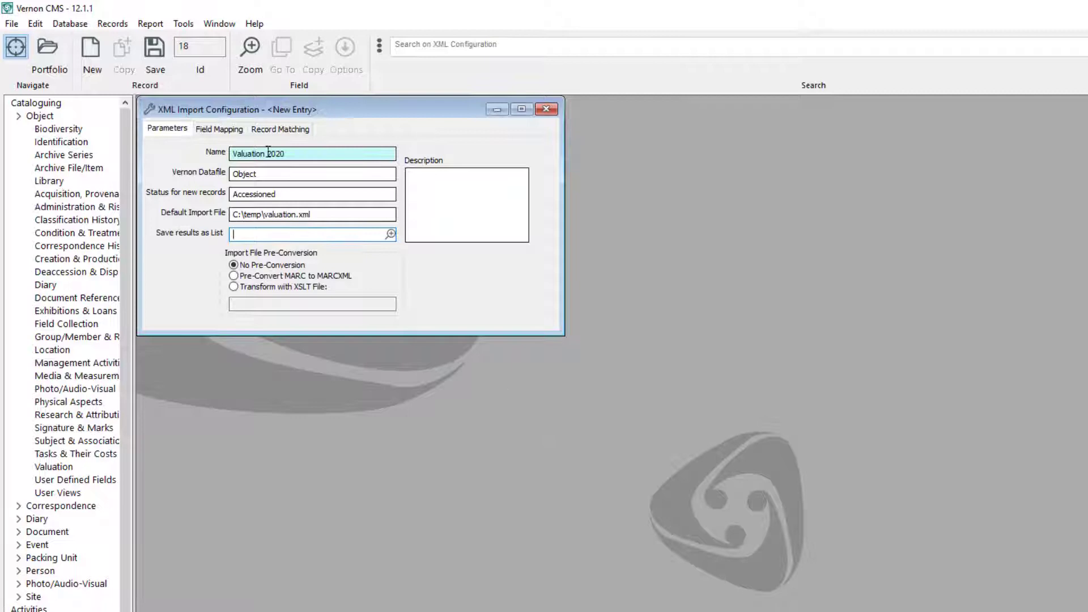
# - On Field Mapping, set root element 'recordset' and record tag 'record', then start row 1's data type
pyautogui.click(241, 130)
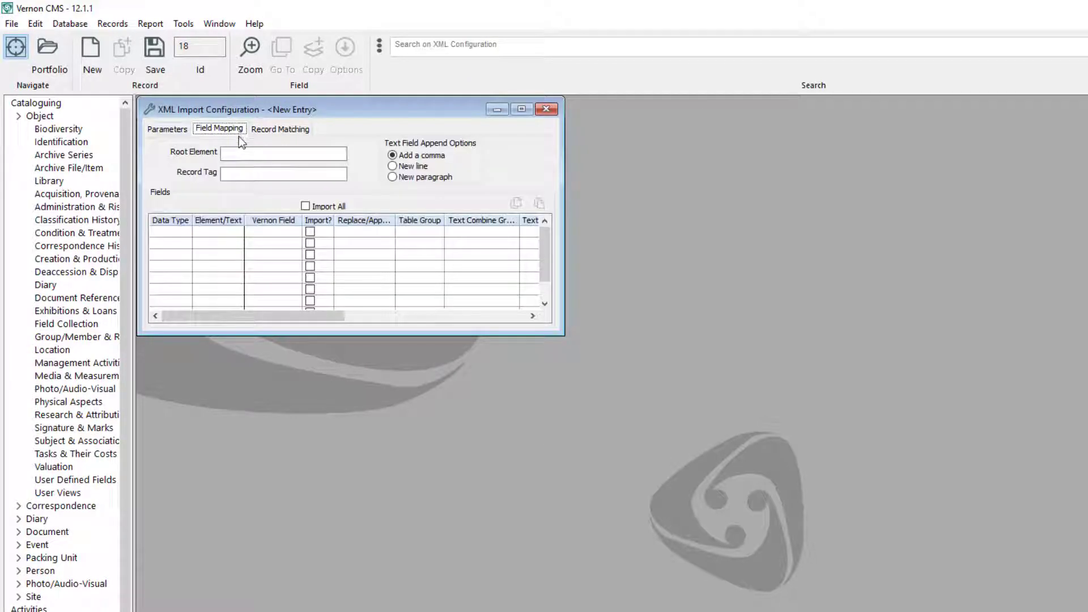
pyautogui.click(257, 156)
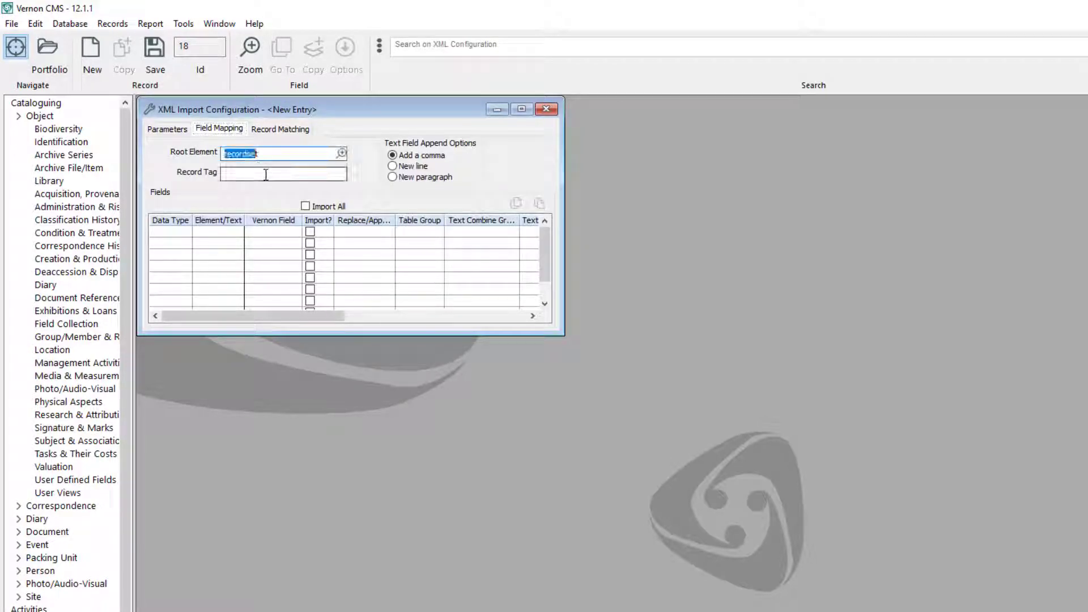
pyautogui.click(266, 175)
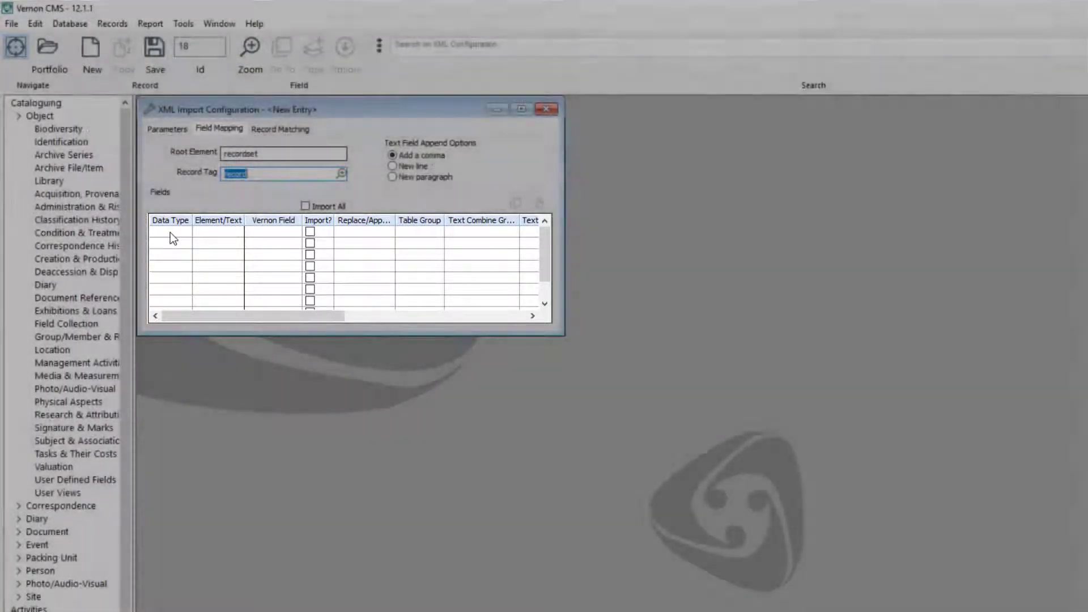
pyautogui.click(170, 232)
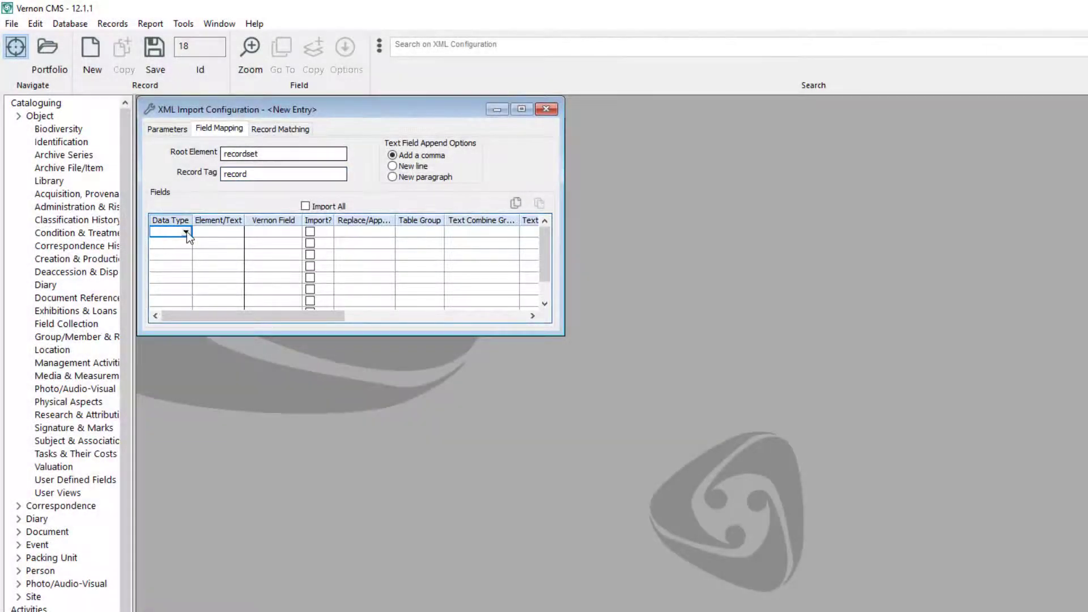
pyautogui.click(186, 233)
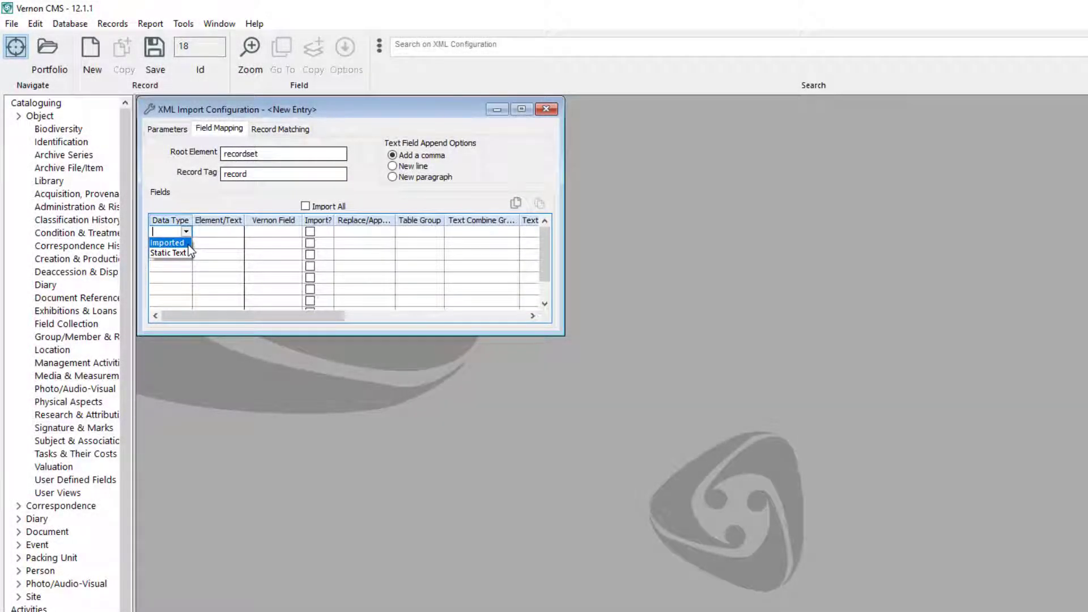
# - Make row 1 an Imported 'accession_no' element mapped to the ACCESSION_NO field
pyautogui.click(188, 244)
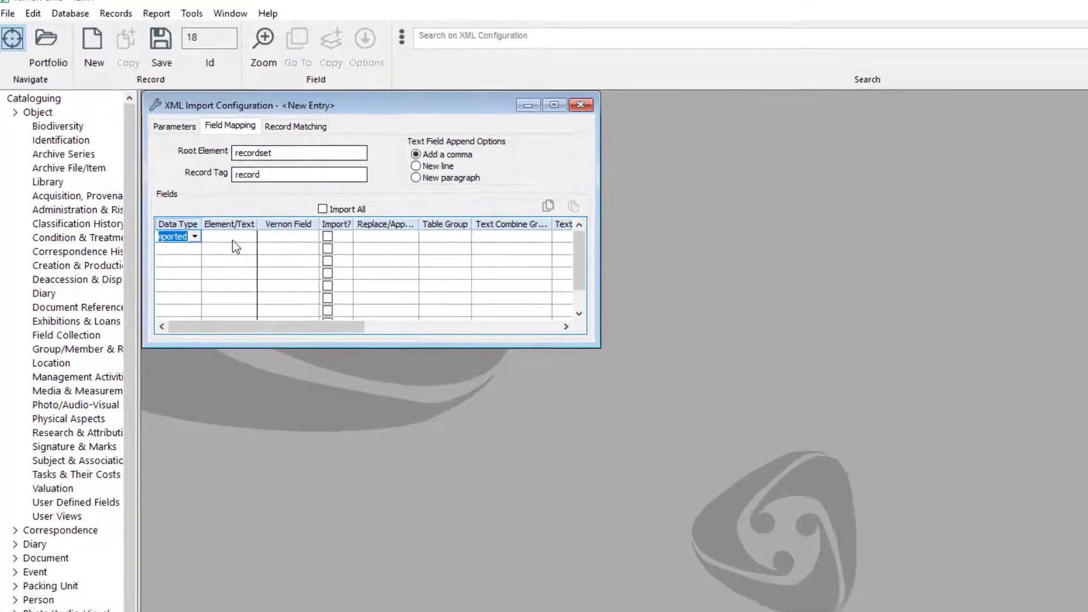
pyautogui.click(234, 238)
pyautogui.write('ac')
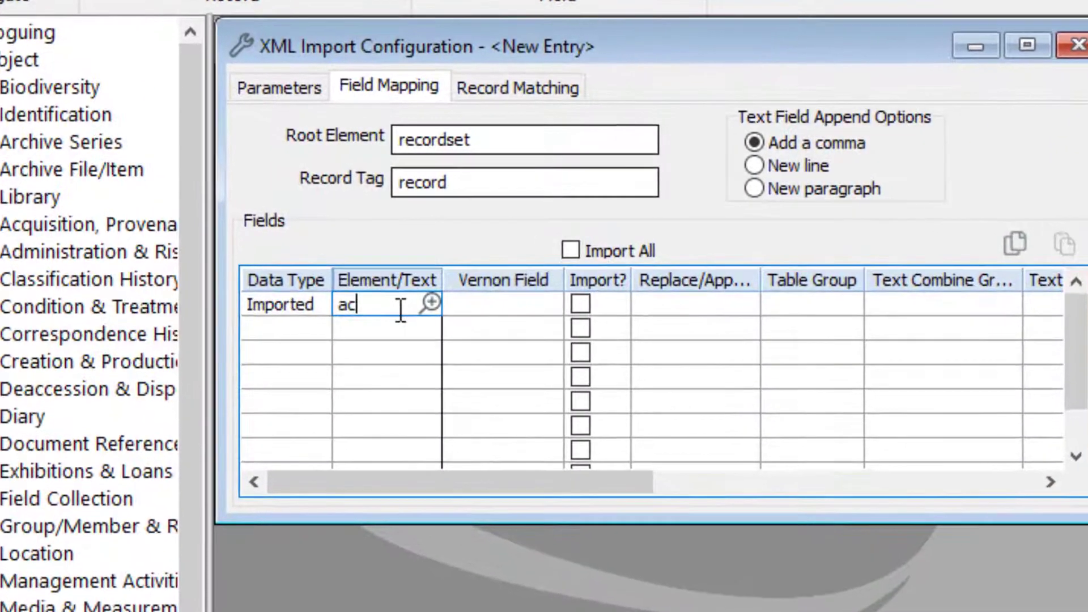
pyautogui.write('cession_')
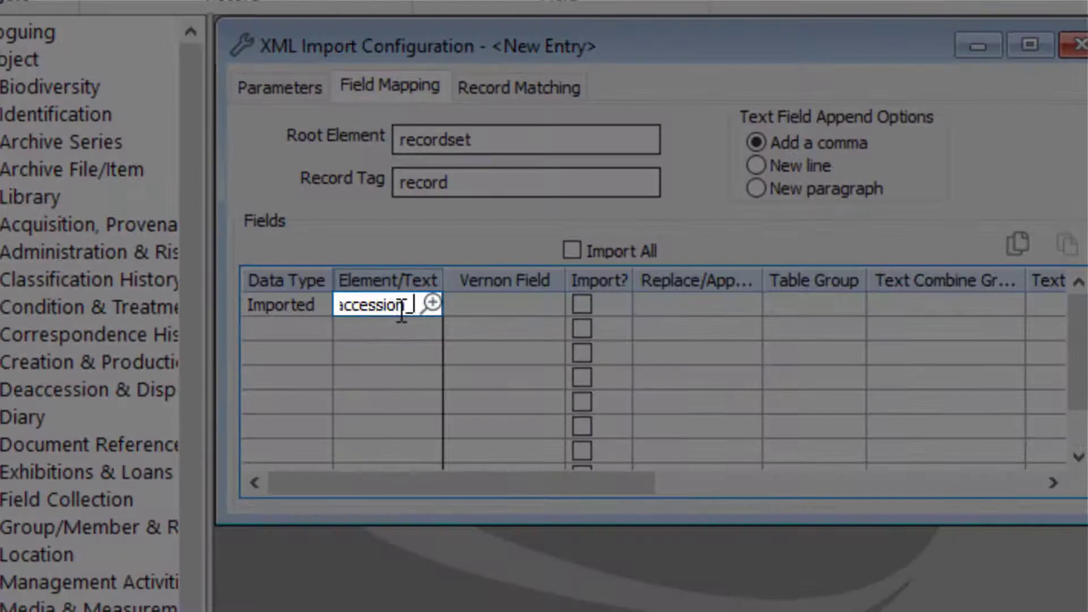
pyautogui.write('no')
pyautogui.press('Tab')
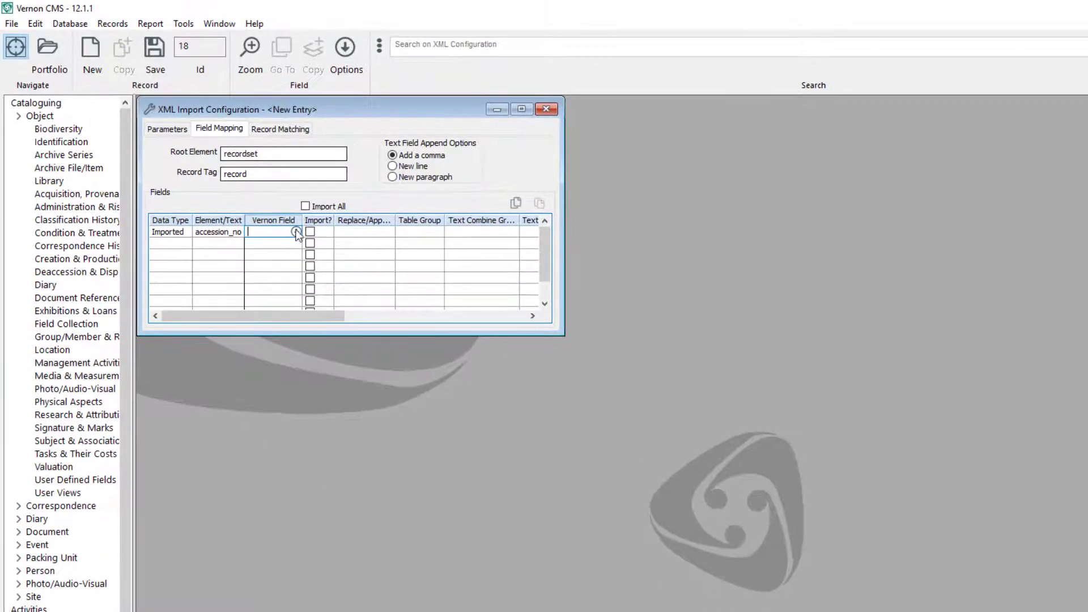
pyautogui.click(296, 232)
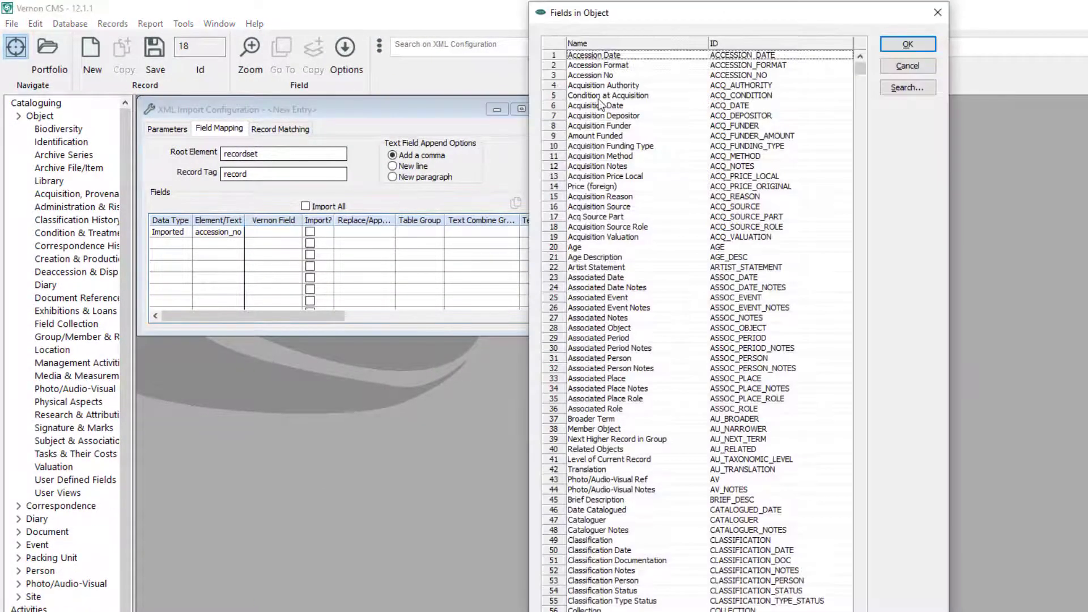
pyautogui.click(618, 76)
pyautogui.click(934, 49)
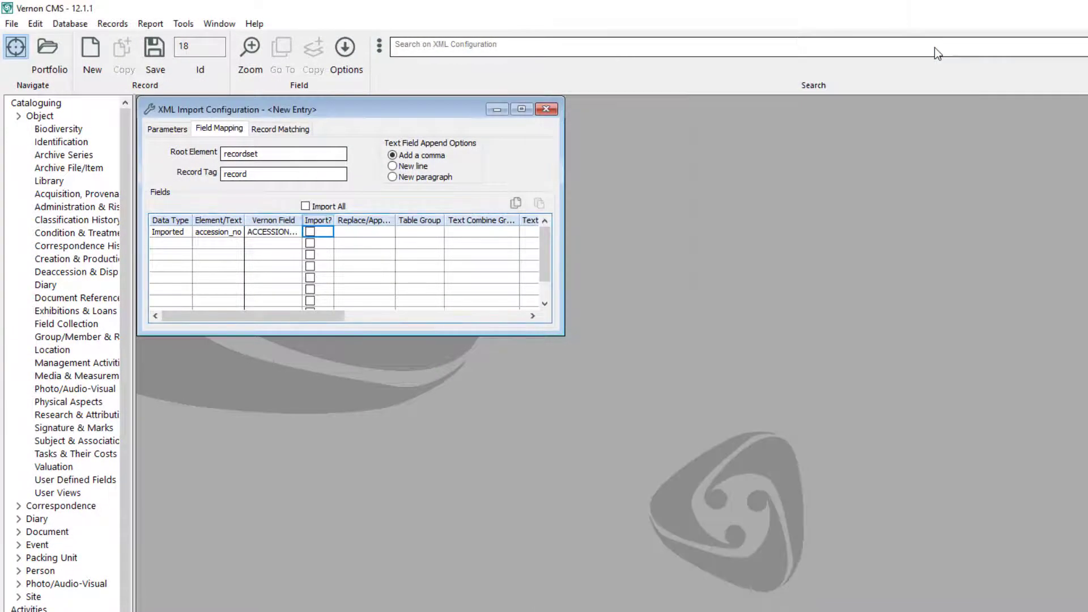
# - Tick Import? for row 1 and set it to Import For Matching Only
pyautogui.click(378, 233)
pyautogui.click(378, 233)
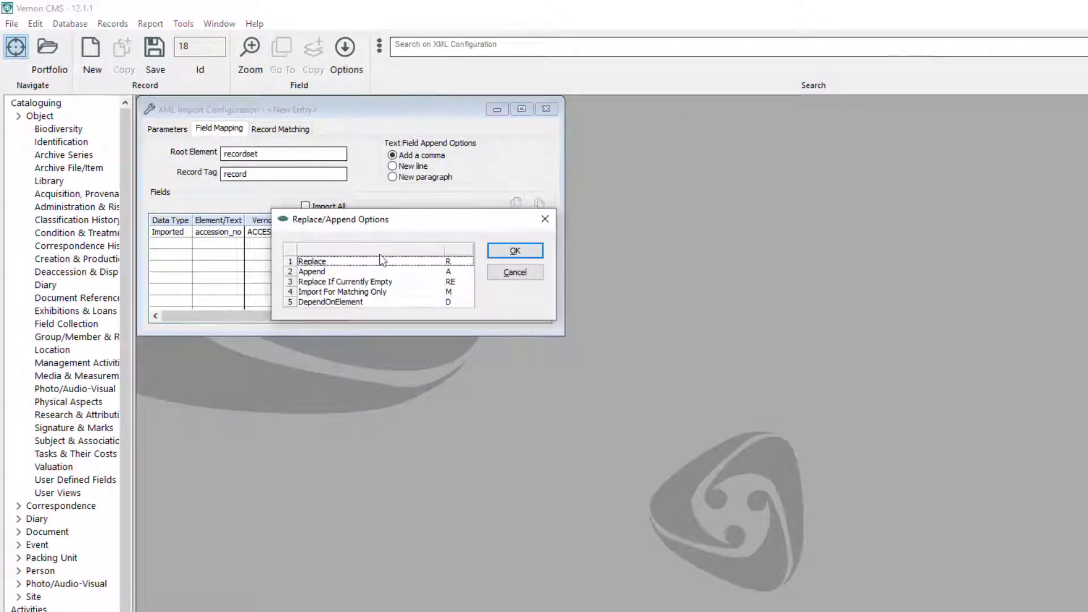
pyautogui.click(377, 292)
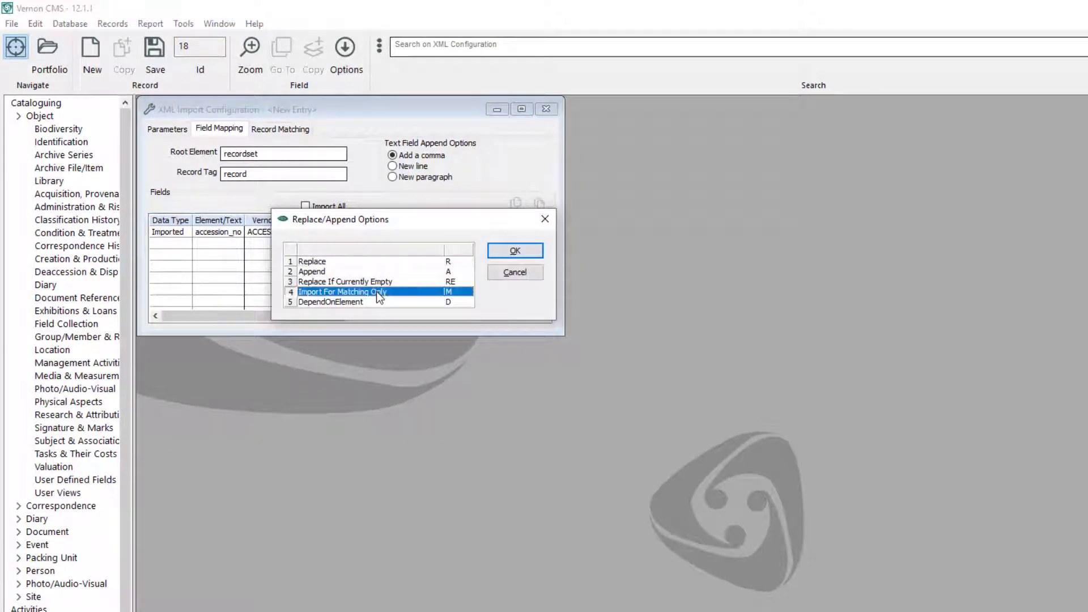
pyautogui.click(522, 254)
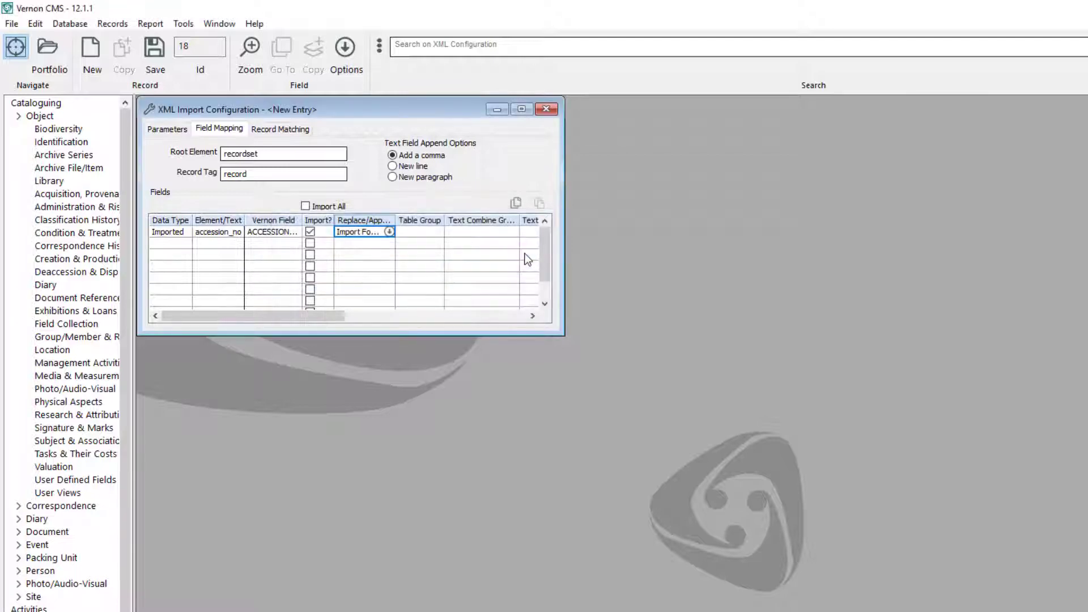
pyautogui.click(423, 235)
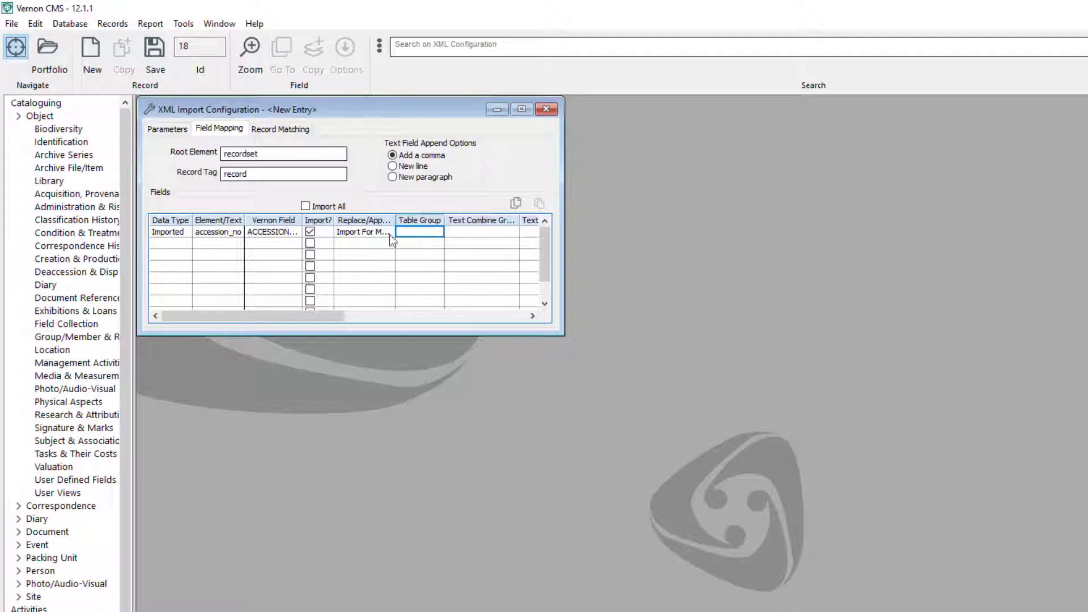
# - Add row 2 as an Imported 'value' element mapped to the VALUATION field
pyautogui.click(186, 244)
pyautogui.click(186, 244)
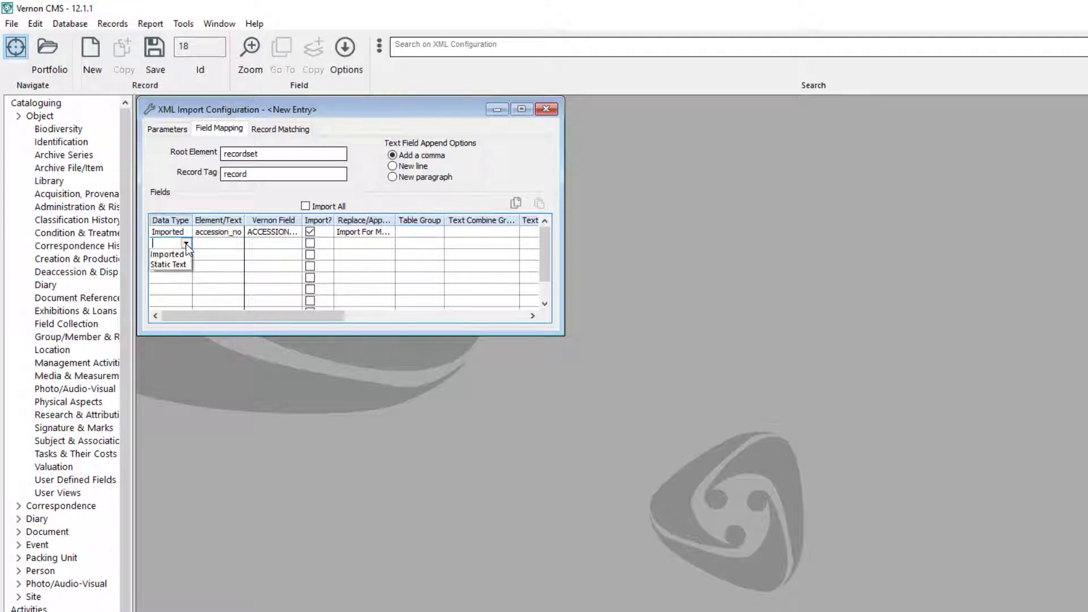
pyautogui.click(219, 245)
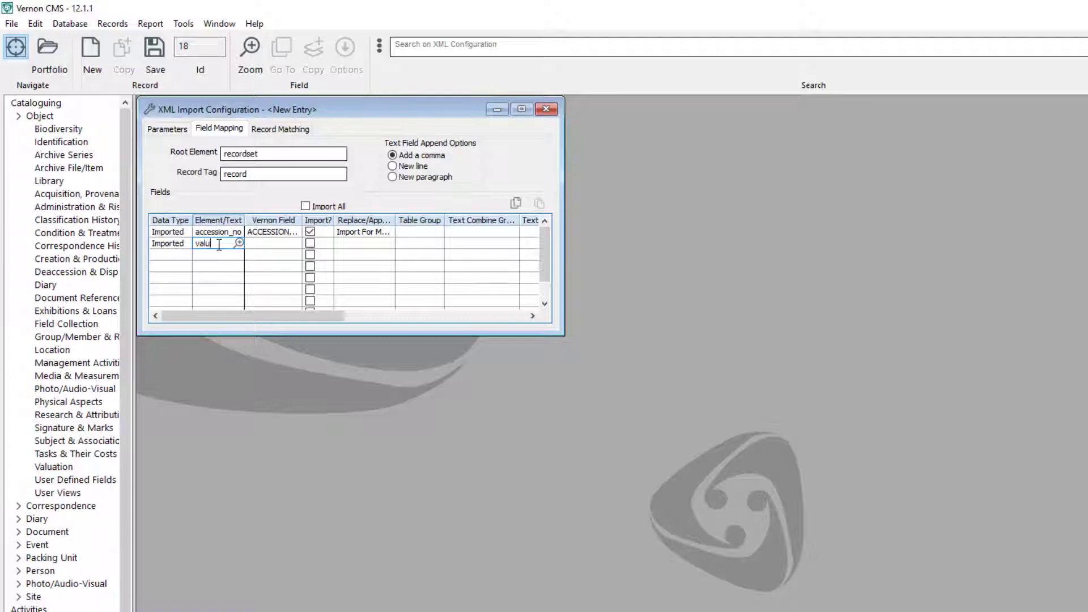
pyautogui.write('value')
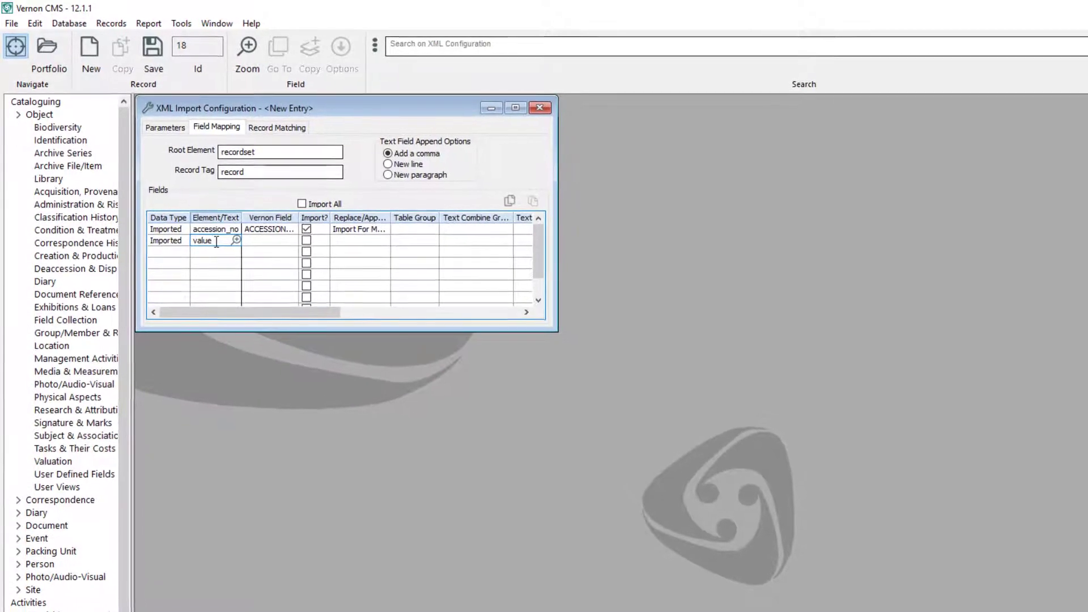
pyautogui.click(264, 244)
pyautogui.click(296, 244)
pyautogui.scroll(-20, 652, 329)
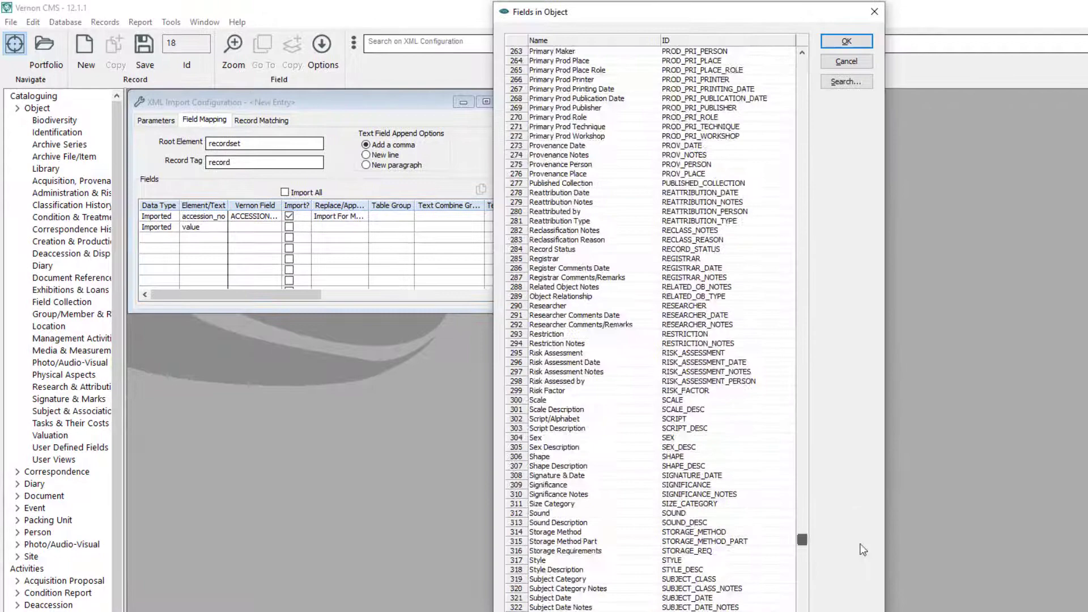
pyautogui.scroll(-1, 544, 584)
pyautogui.click(544, 578)
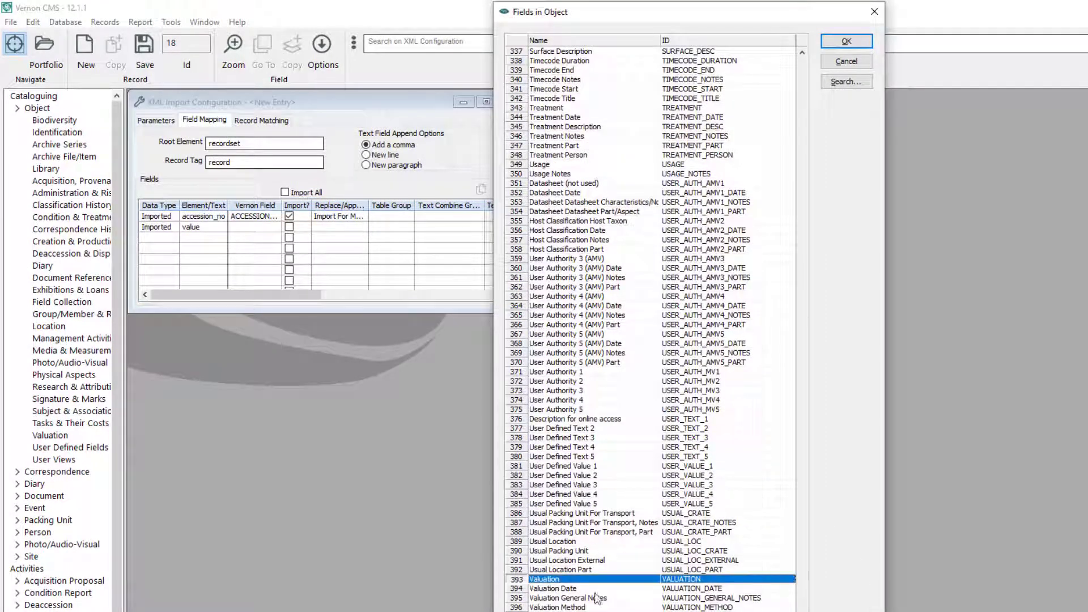
pyautogui.click(846, 42)
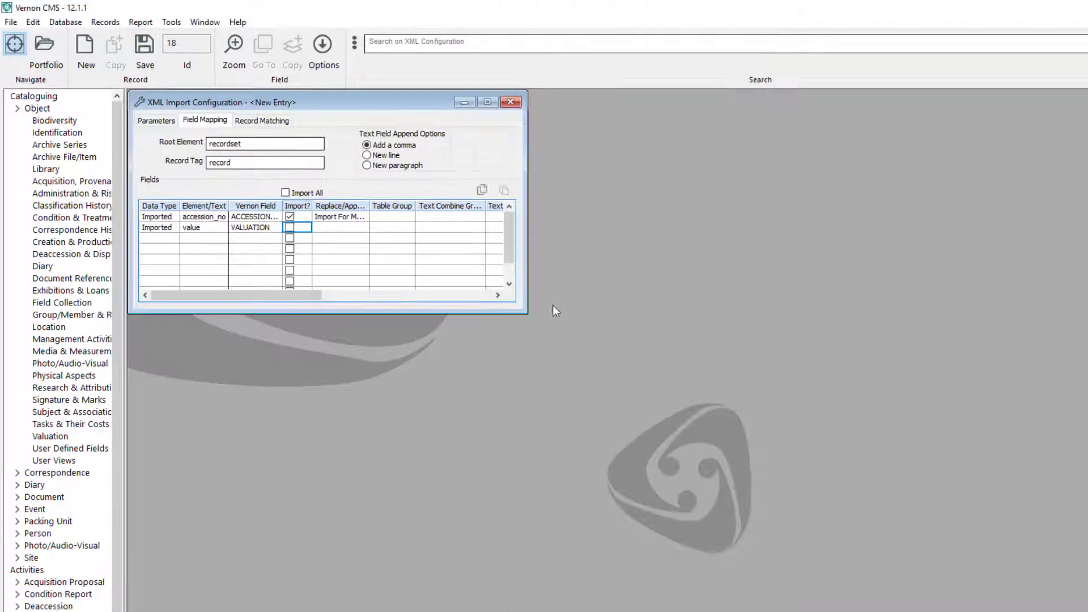
# - Tick Import? for row 2 and set it to Append
pyautogui.click(293, 233)
pyautogui.click(343, 230)
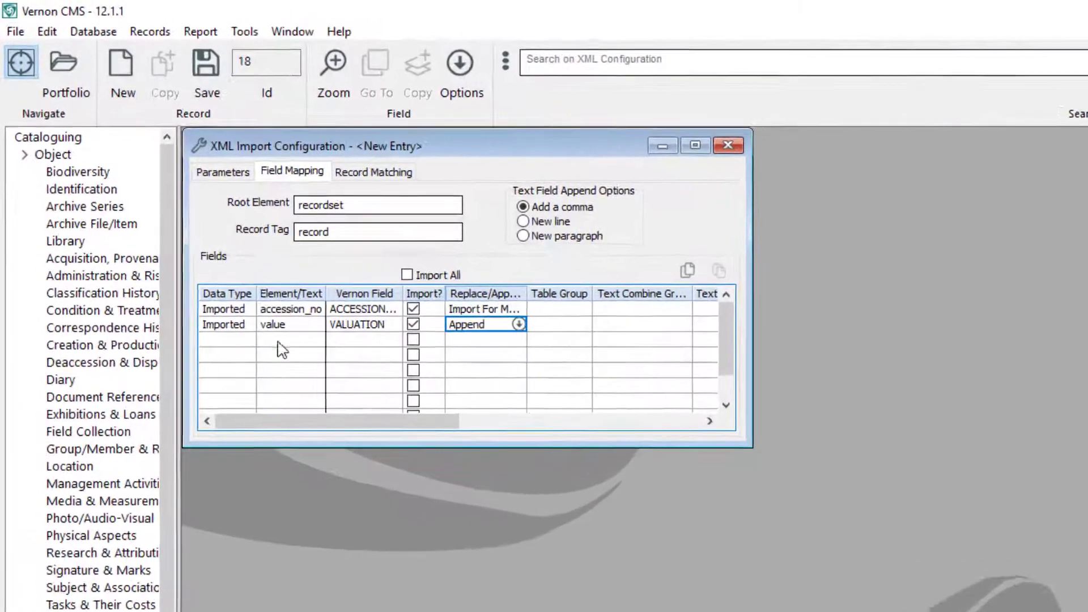
pyautogui.click(165, 261)
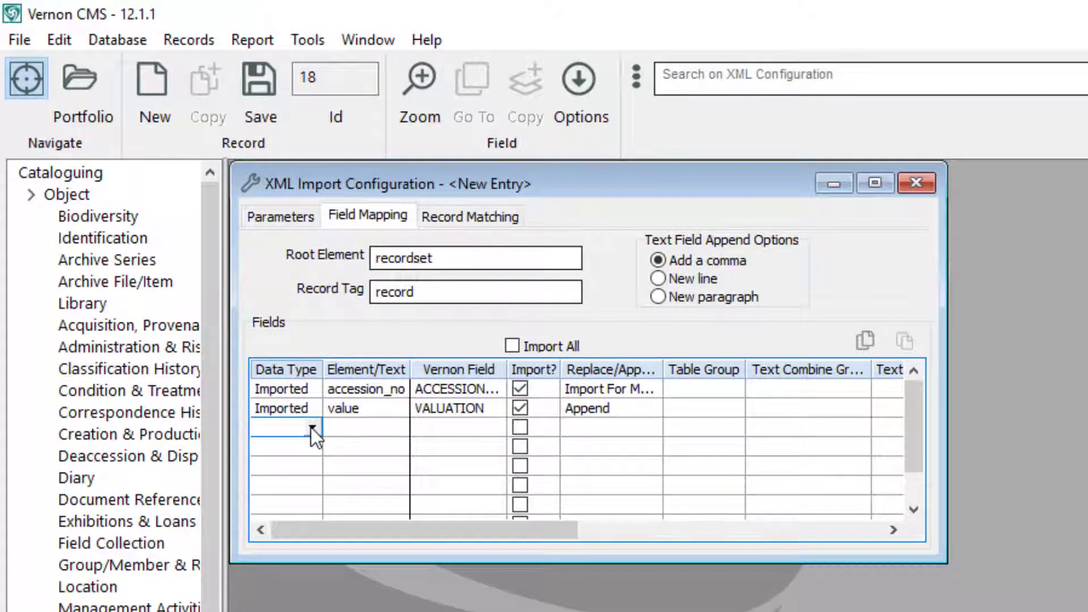
# - Add row 3 as Static Text '1/1/2020' mapped to Valuation Date, imported and appended
pyautogui.click(311, 427)
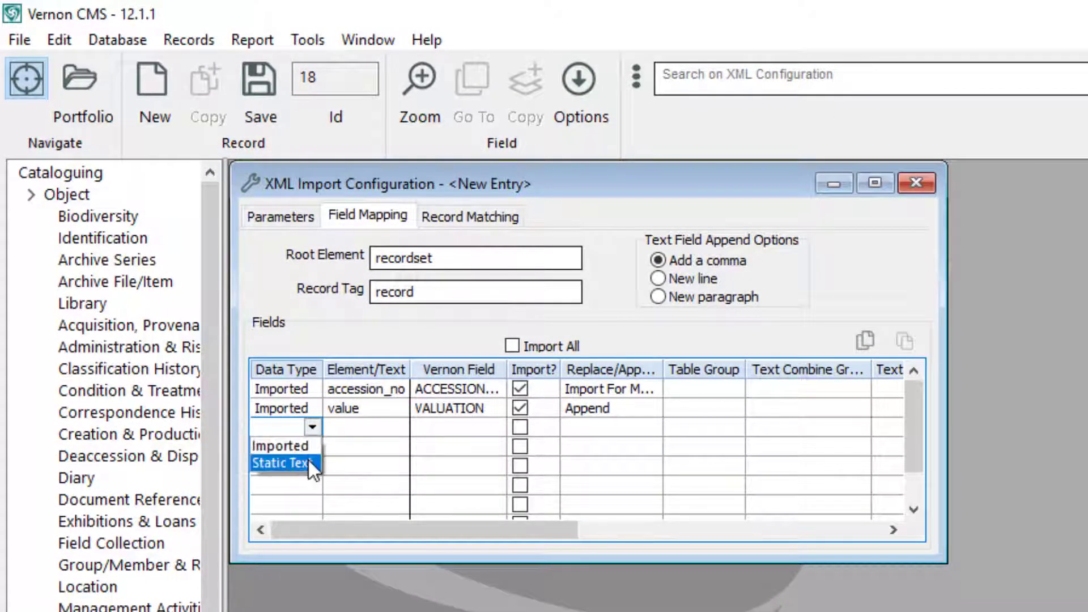
pyautogui.click(309, 461)
pyautogui.click(377, 426)
pyautogui.write('"1/1')
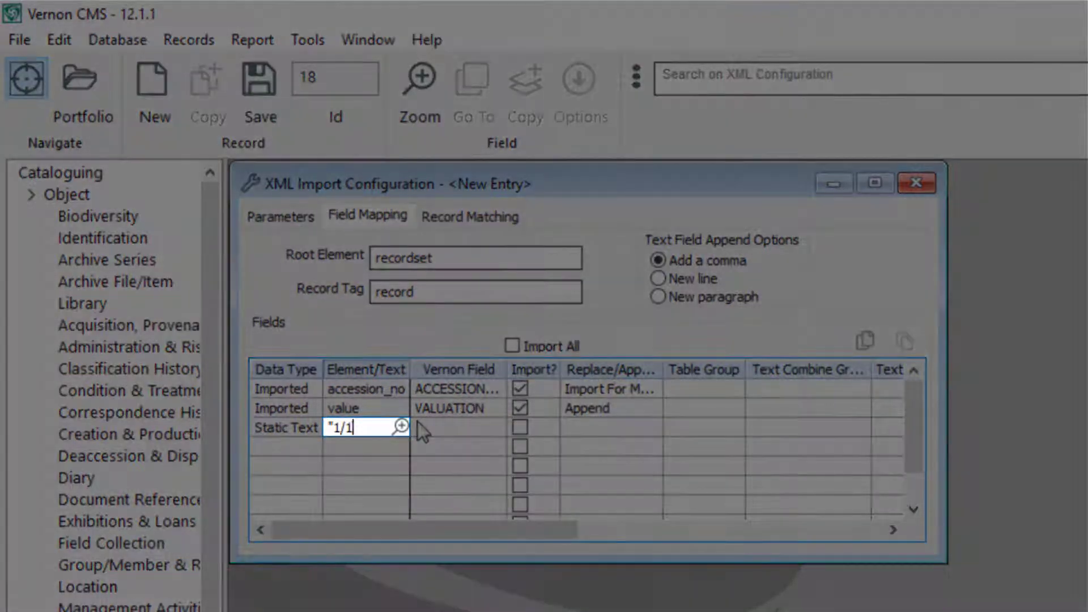
pyautogui.write('/2020"')
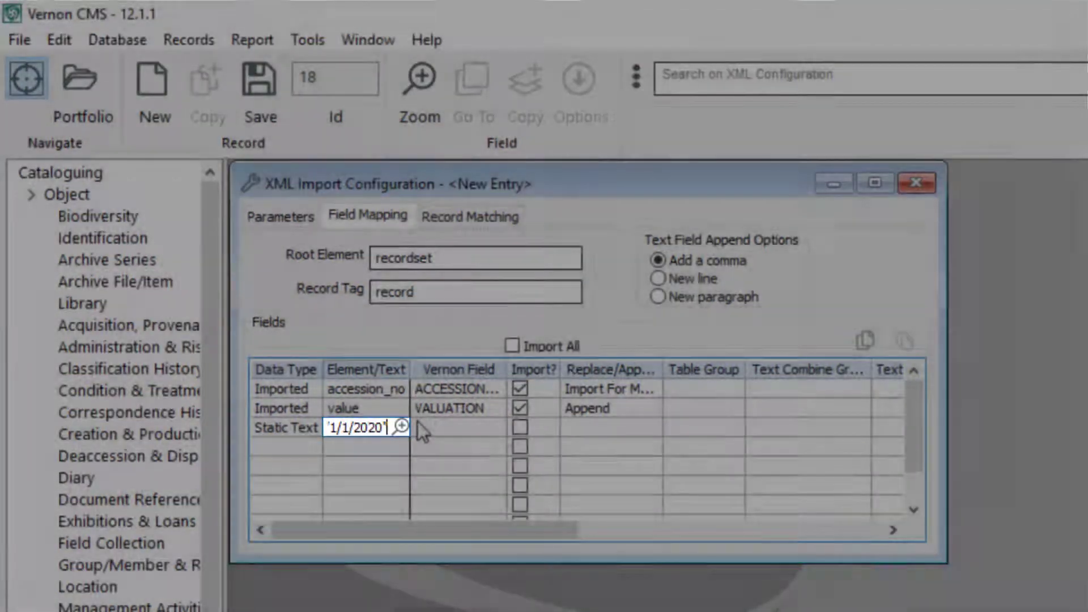
pyautogui.click(418, 424)
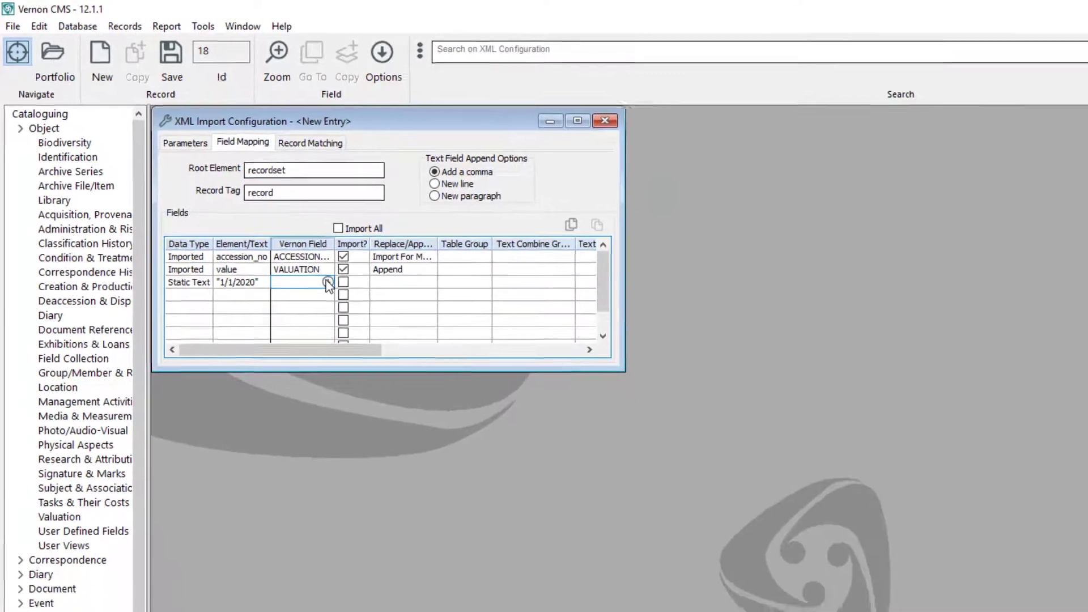
pyautogui.click(494, 425)
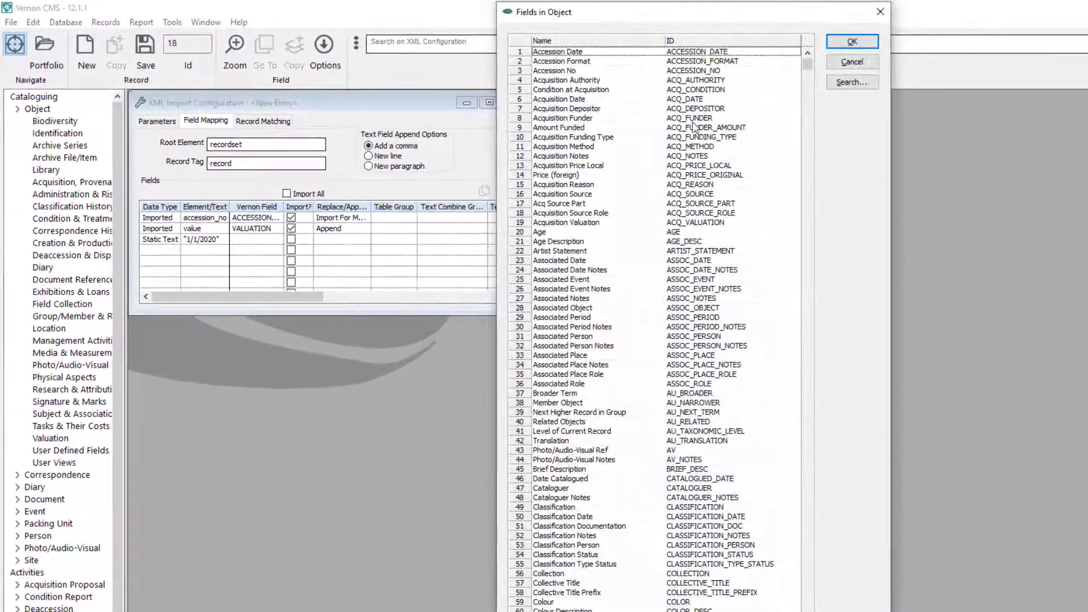
pyautogui.scroll(-20, 738, 597)
pyautogui.click(716, 575)
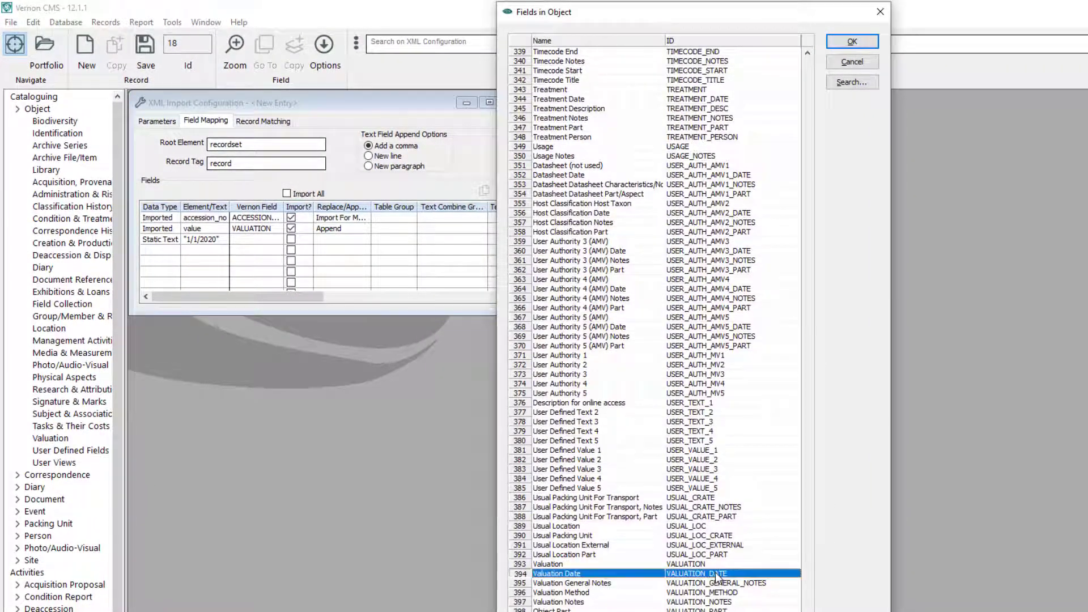
pyautogui.click(845, 46)
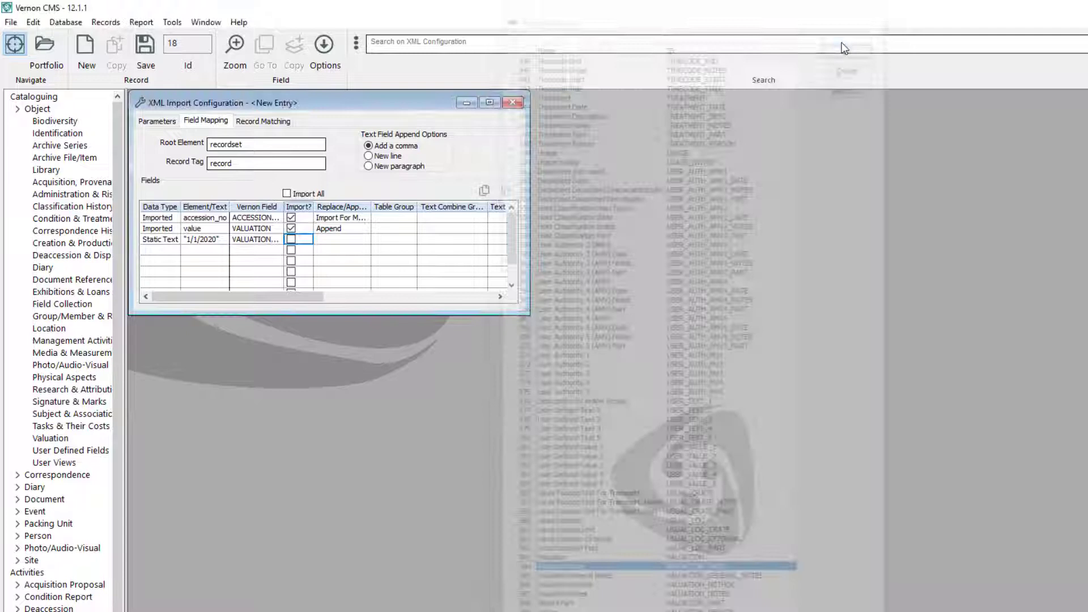
pyautogui.click(290, 239)
pyautogui.click(355, 245)
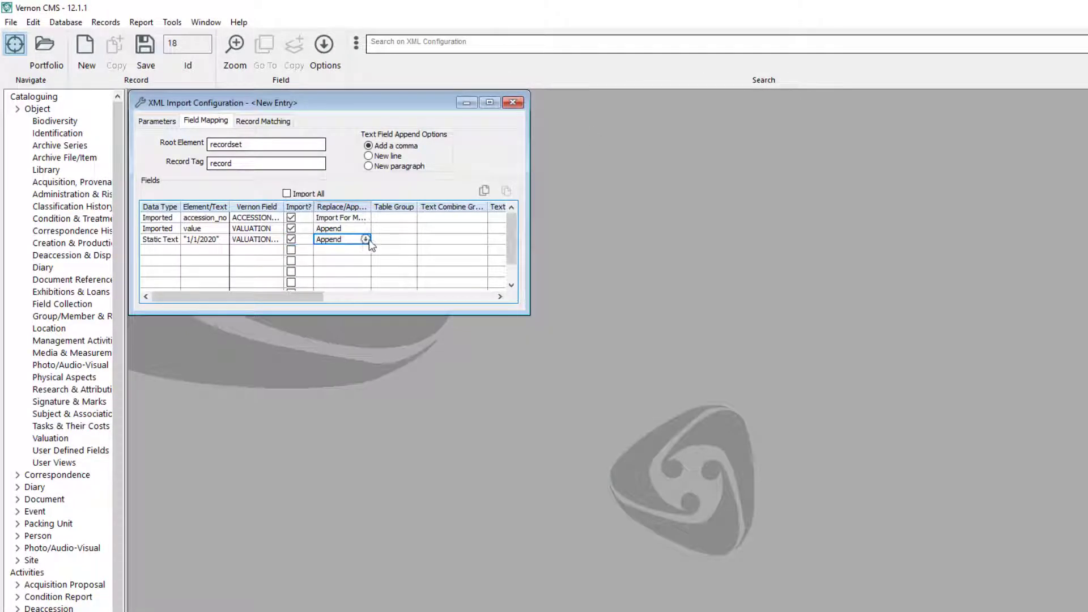
# - Add row 4 as Static Text 'Both' and set row 5 to Append
pyautogui.click(164, 251)
pyautogui.click(159, 272)
pyautogui.click(208, 250)
pyautogui.write('"Both')
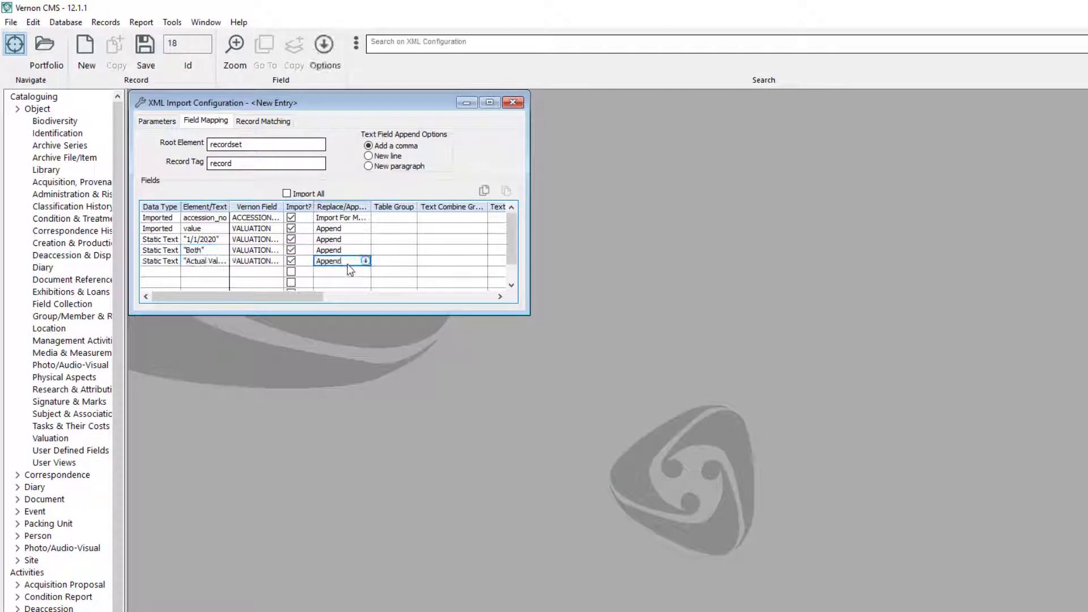
pyautogui.click(350, 271)
# - Enter table group 1 for rows 2 through 5
pyautogui.click(413, 230)
pyautogui.write('1')
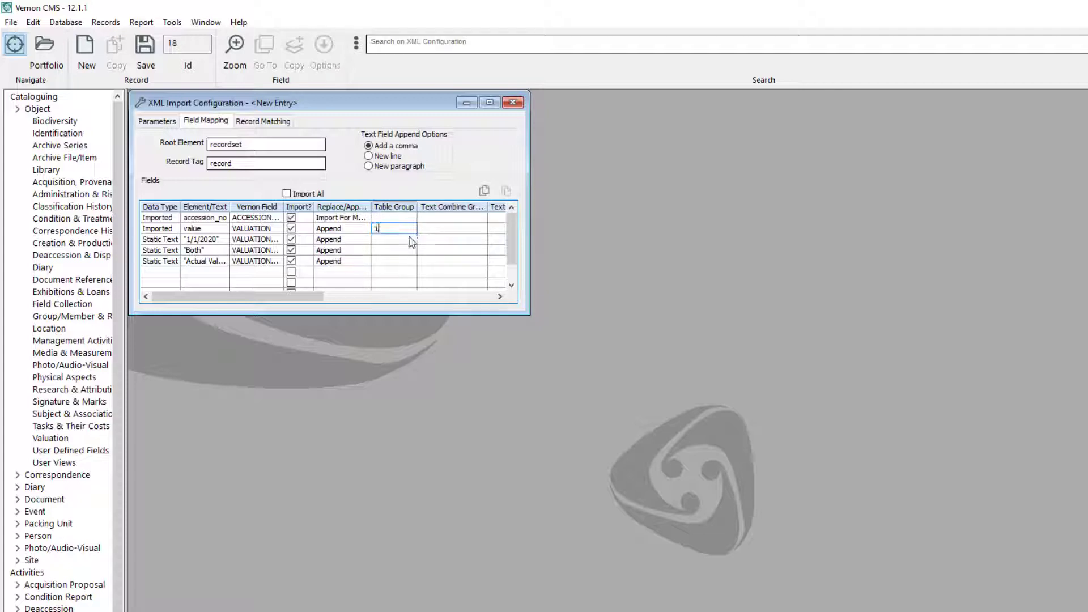
pyautogui.press('Down')
pyautogui.write('1')
pyautogui.press('Down')
pyautogui.write('1')
pyautogui.press('Down')
pyautogui.write('1')
pyautogui.click(280, 127)
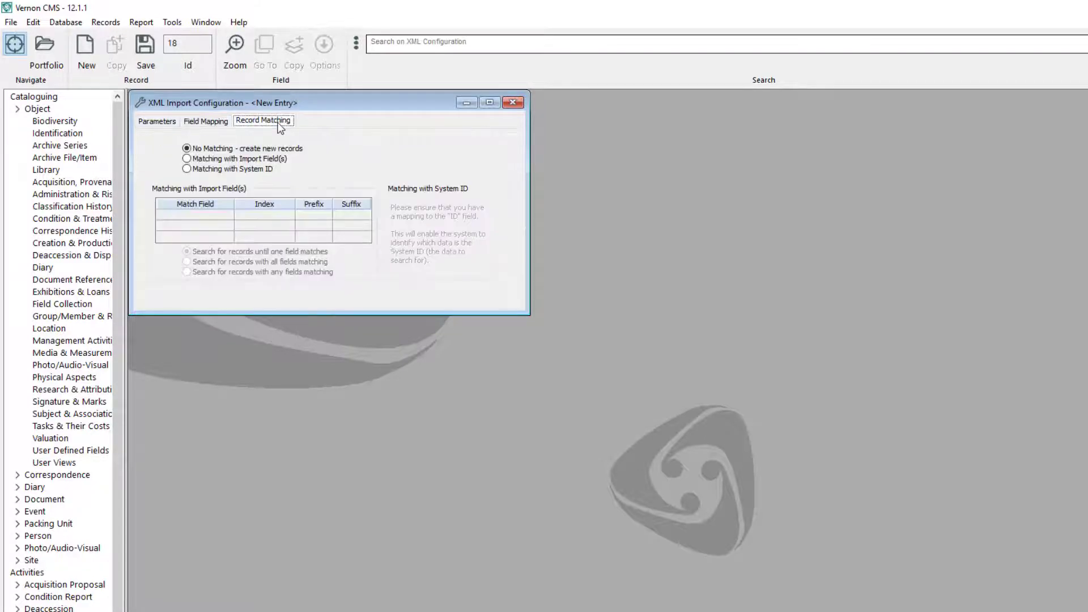
# - Match on import fields using ACCESSION_NO as match field and the Accession Number Index
pyautogui.click(218, 164)
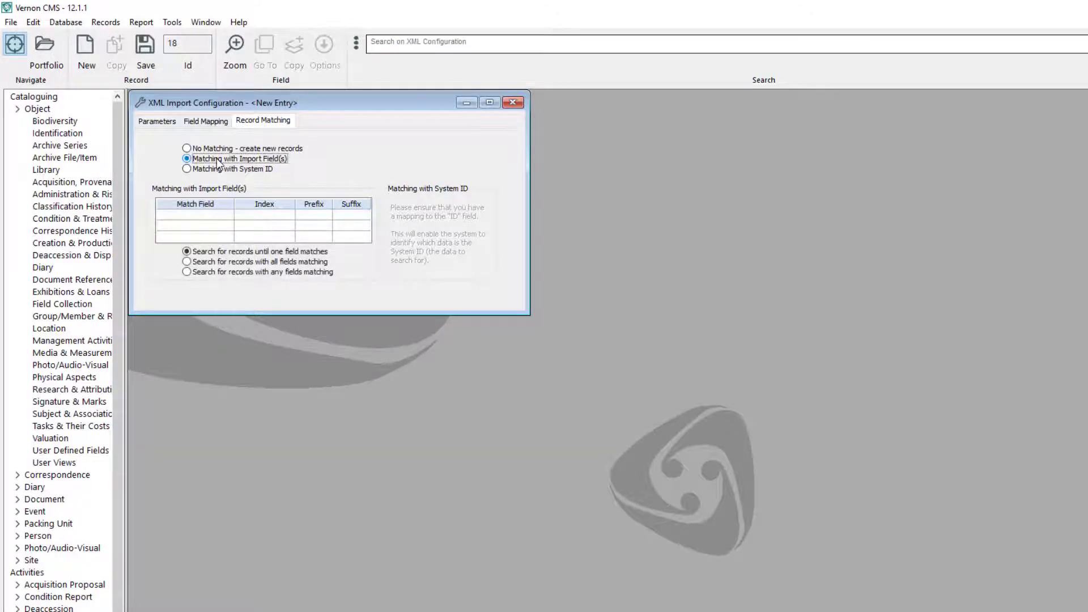
pyautogui.click(195, 214)
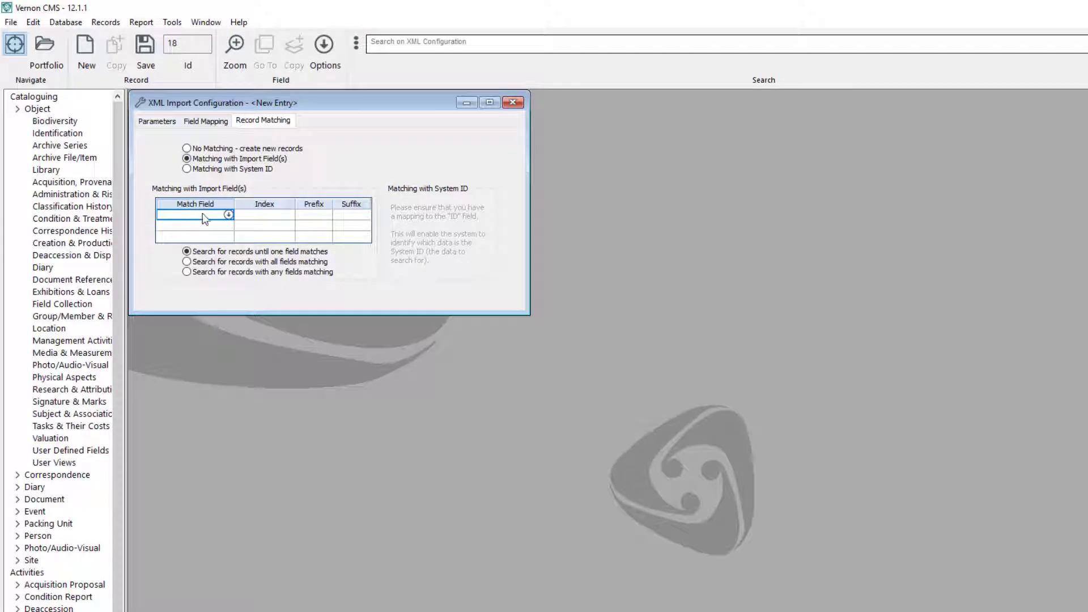
pyautogui.click(229, 215)
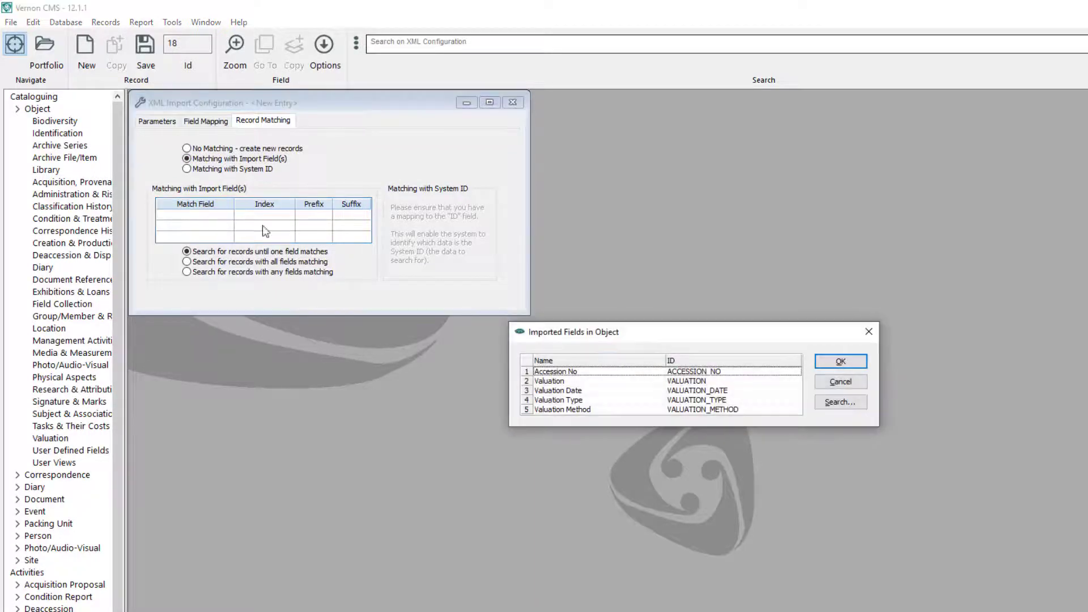
pyautogui.click(631, 372)
pyautogui.click(866, 363)
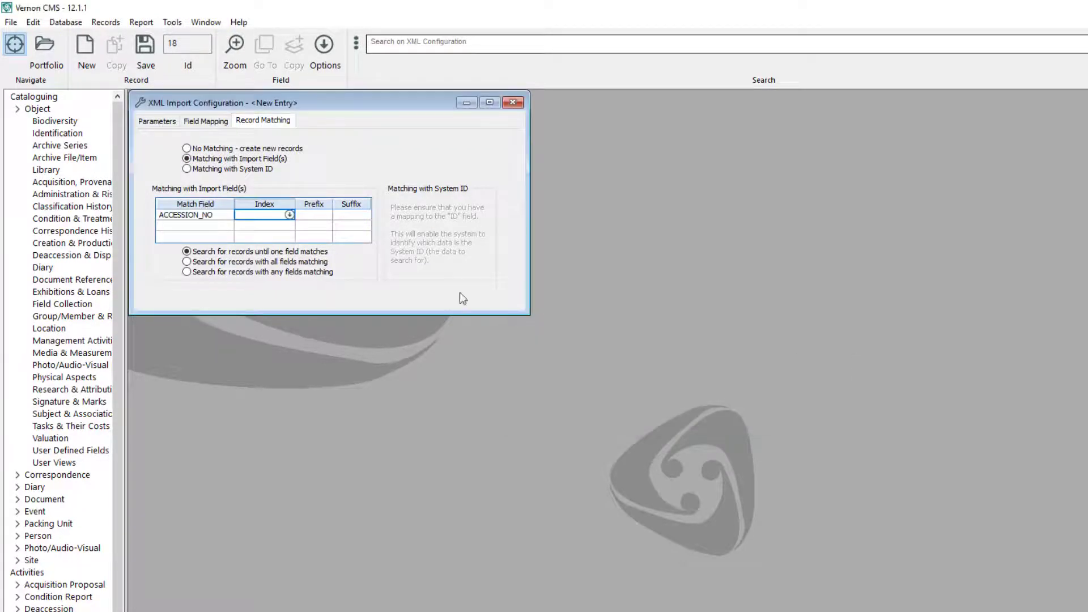
pyautogui.click(291, 218)
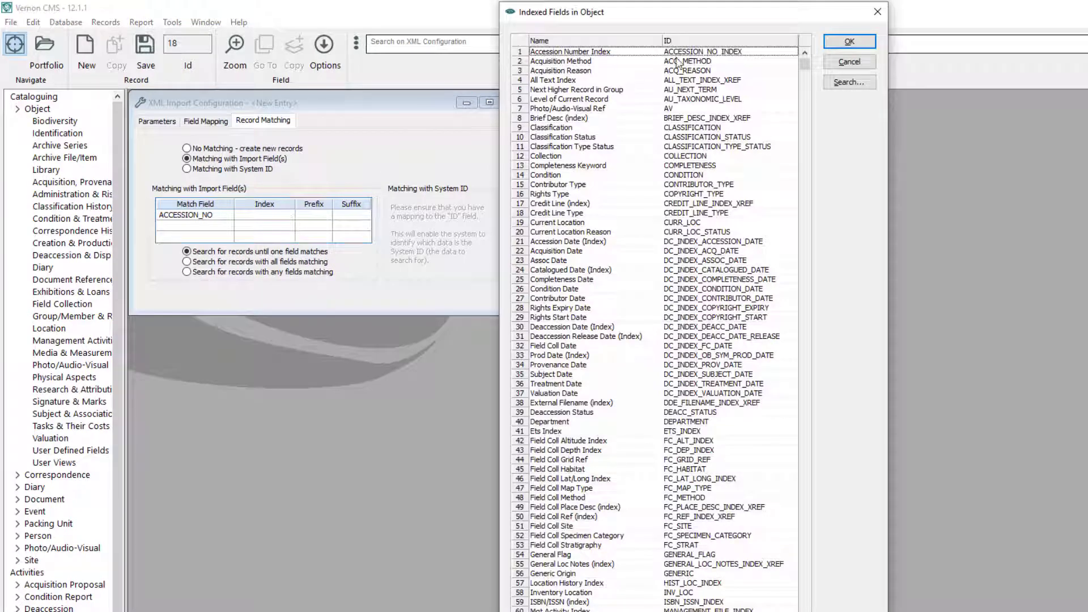
pyautogui.click(708, 55)
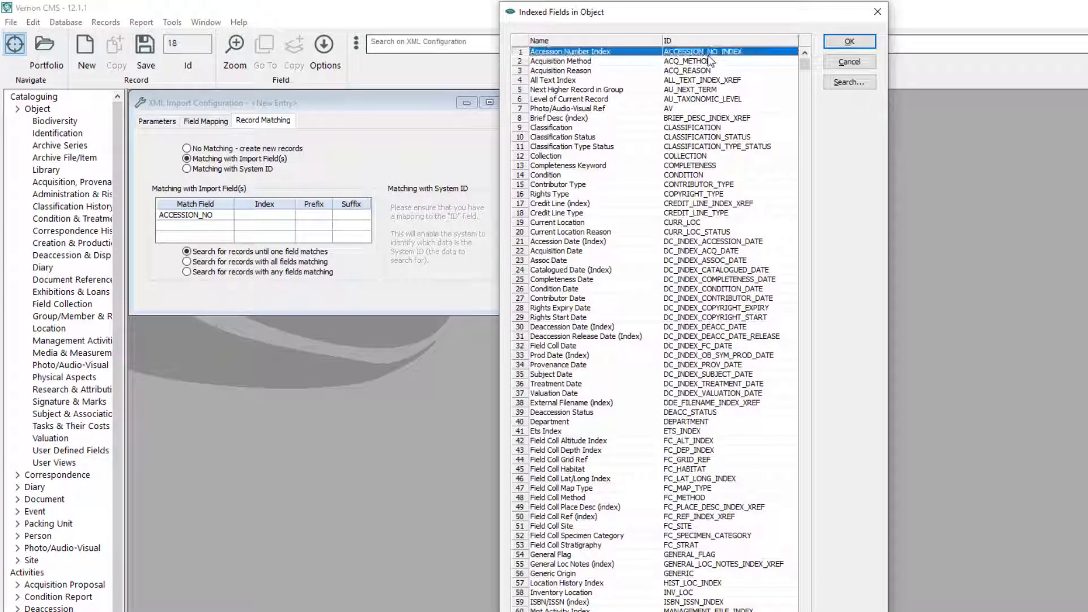
pyautogui.click(849, 42)
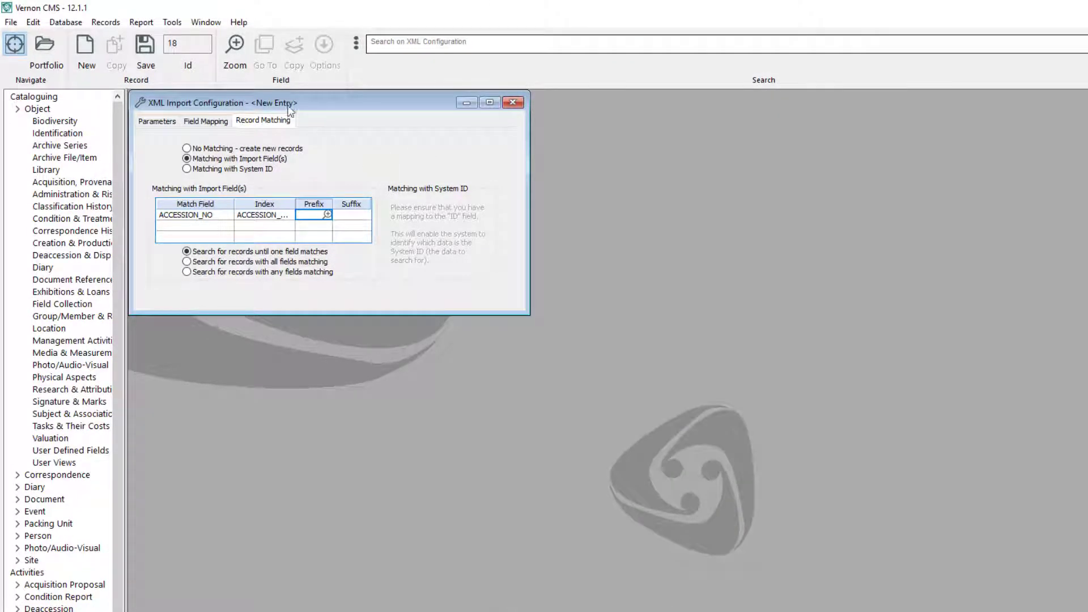